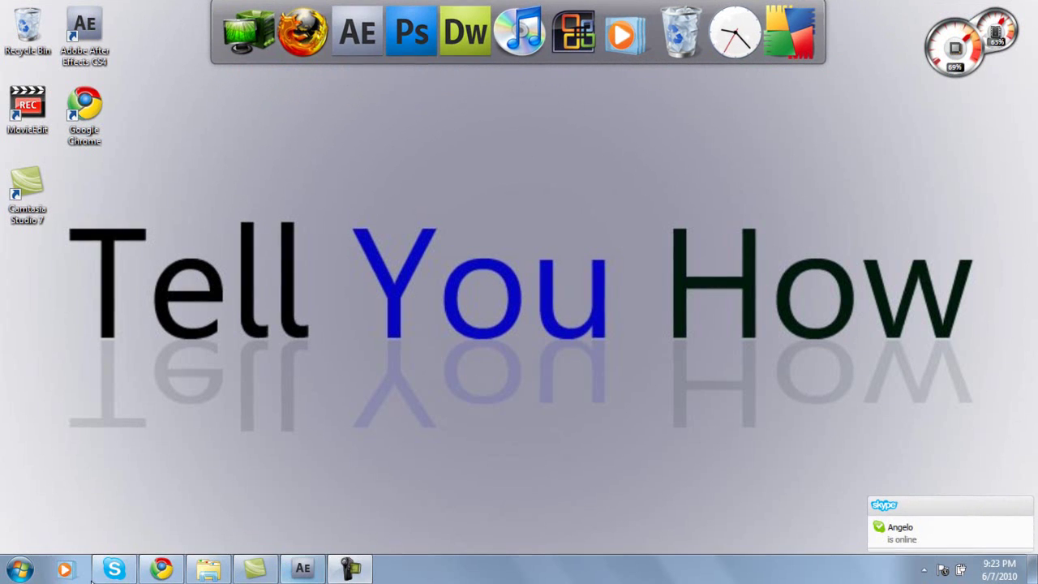
# Find the 'intro april' movie via Start search, open it in QuickTime and play it through
pyautogui.click(20, 569)
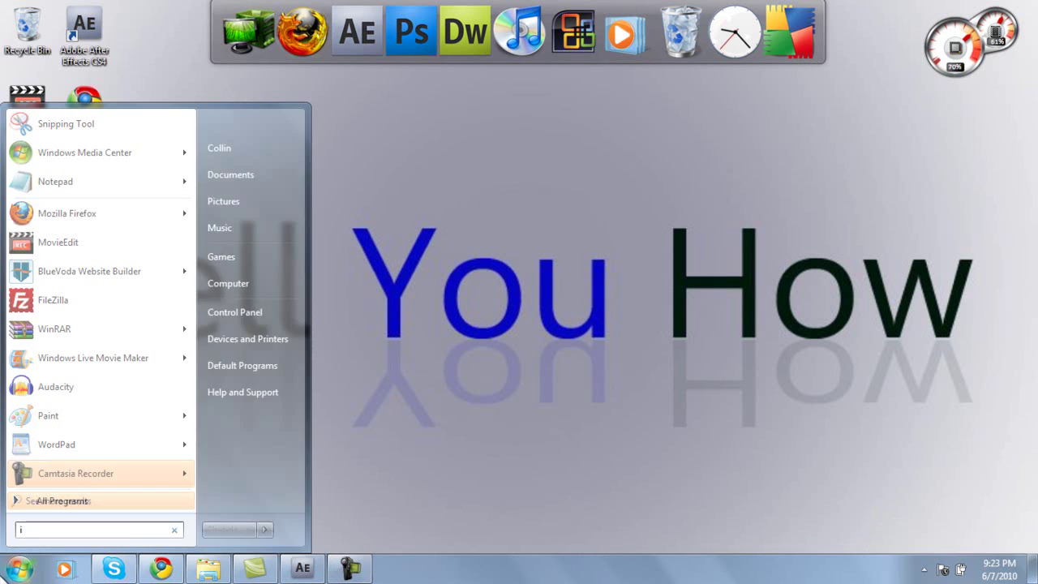
pyautogui.write('intro ')
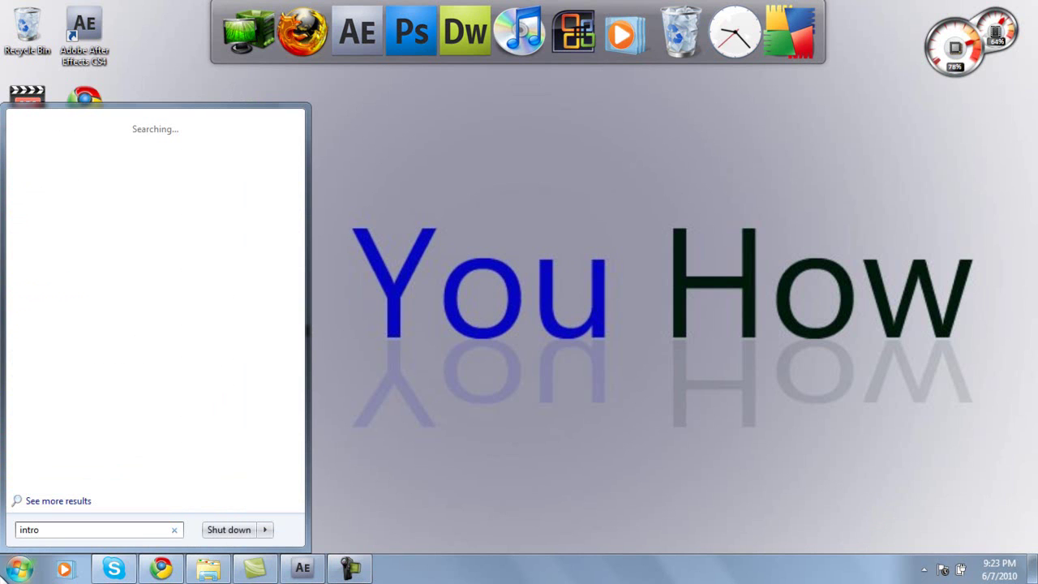
pyautogui.write('april')
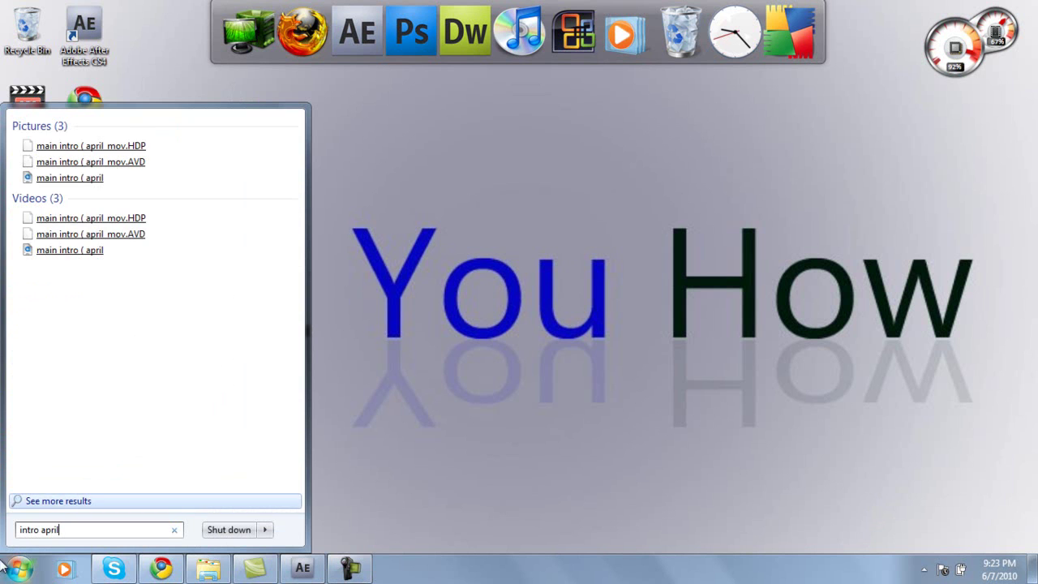
pyautogui.click(68, 182)
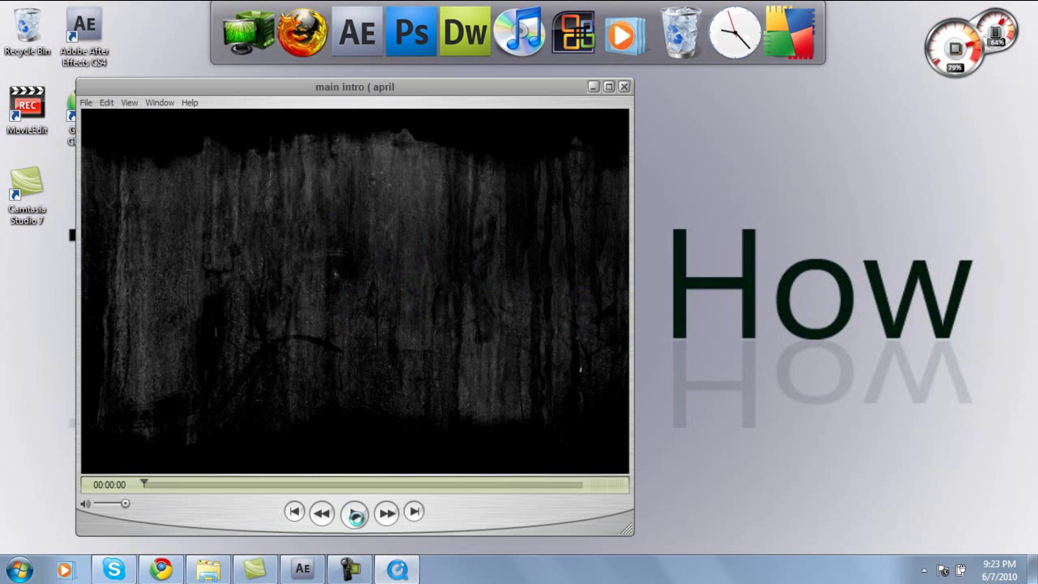
pyautogui.click(357, 516)
pyautogui.click(357, 516)
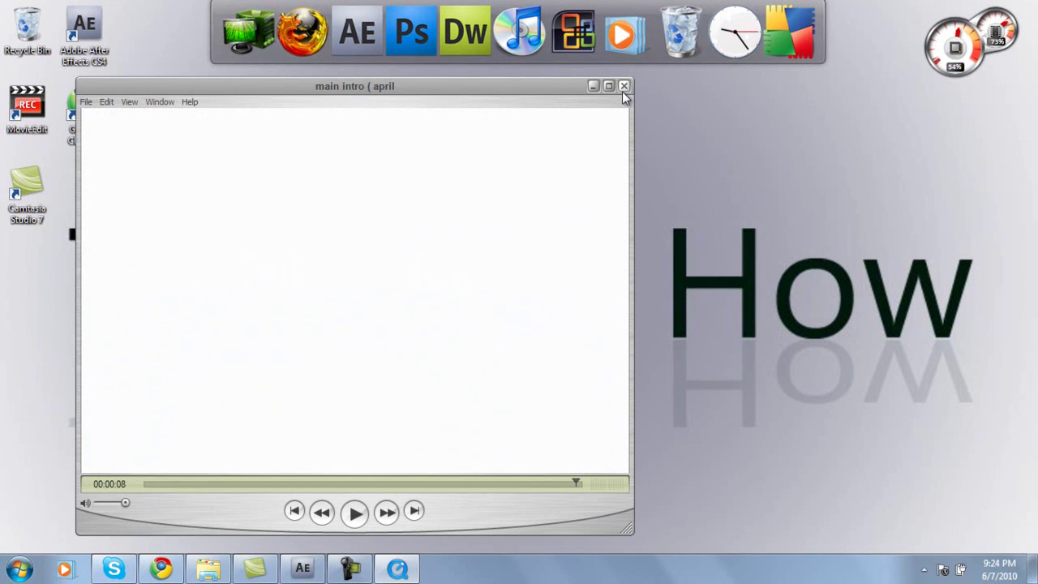
# Minimize QuickTime Player and bring After Effects back to the front
pyautogui.click(593, 86)
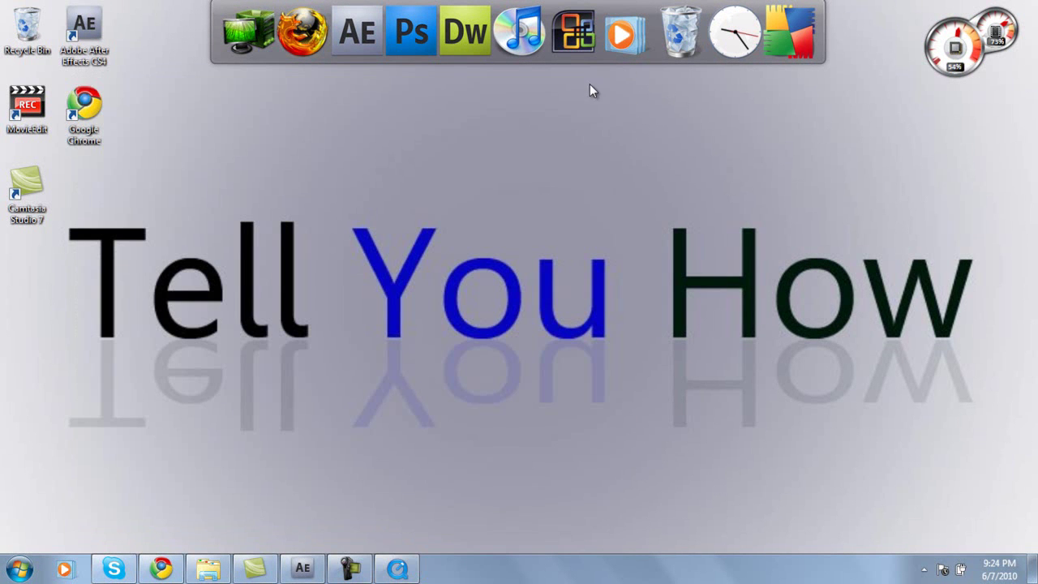
pyautogui.moveTo(296, 577)
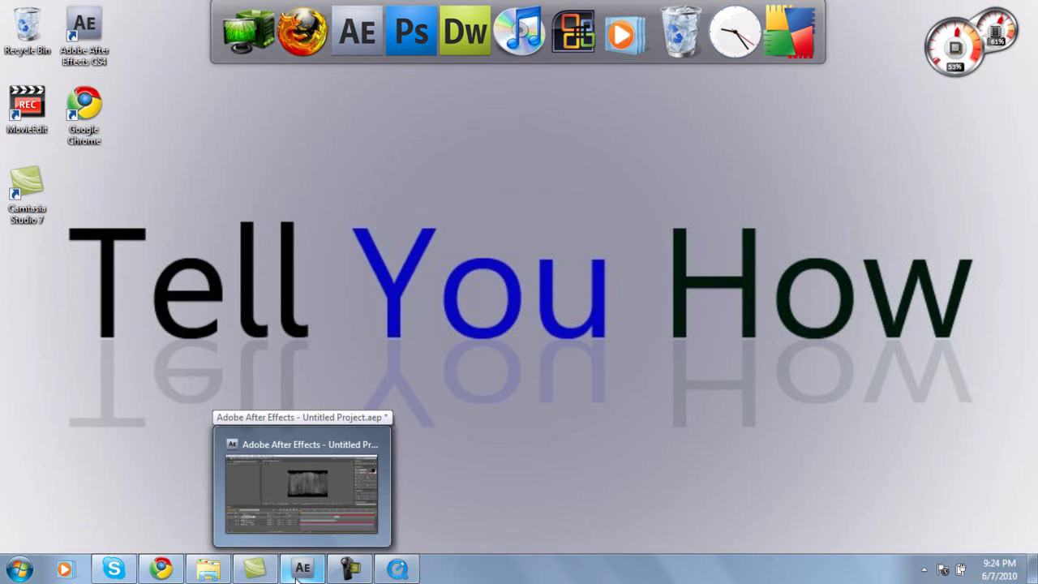
pyautogui.click(295, 571)
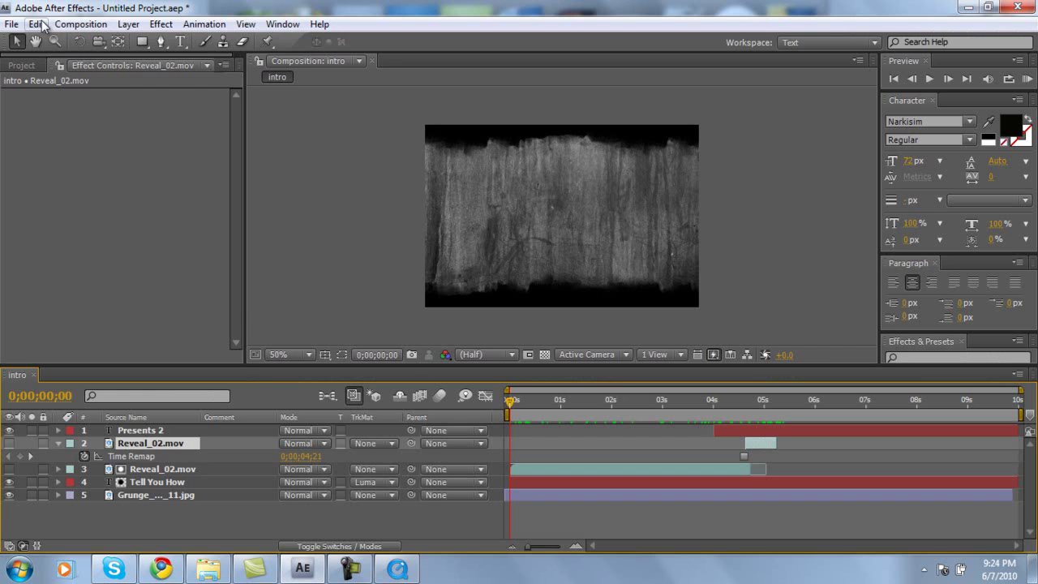
# Create Comp 1 (NTSC DV Widescreen, 720×480, 29.97 fps, 10 s) and verify its settings
pyautogui.click(91, 24)
pyautogui.click(113, 42)
pyautogui.click(581, 434)
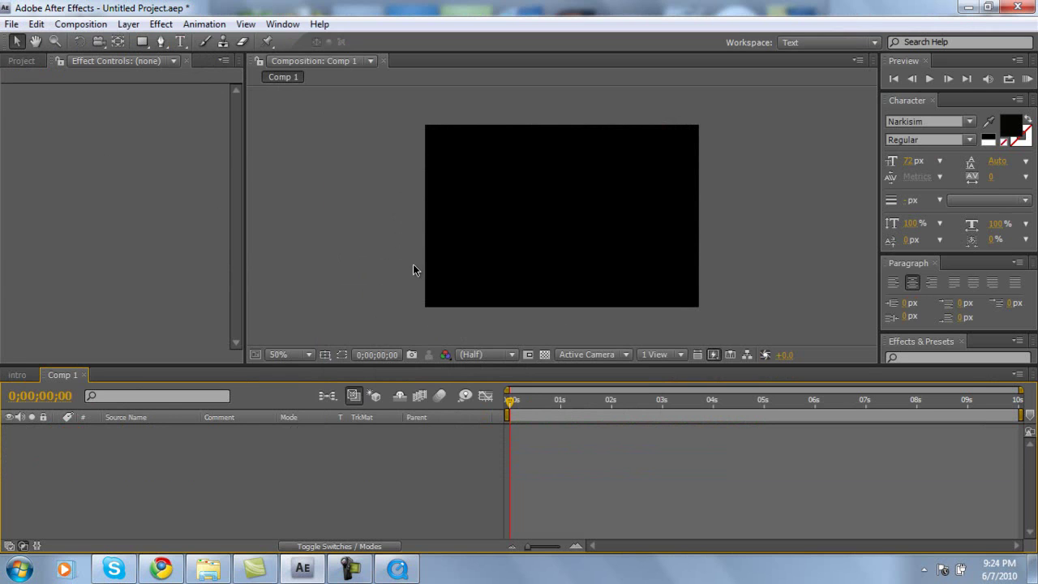
pyautogui.press('/')
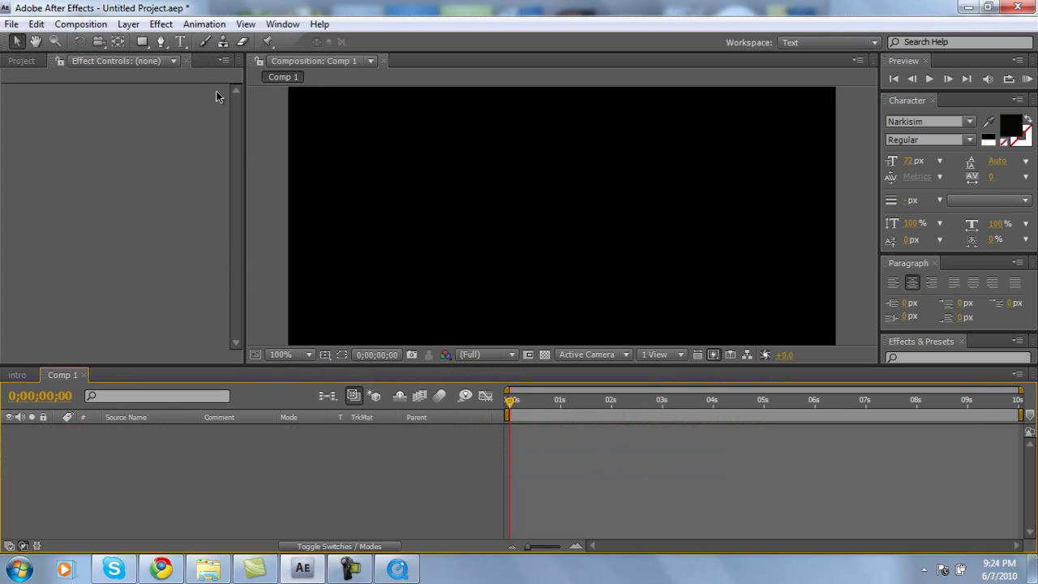
pyautogui.hotkey('ctrl', 'k')
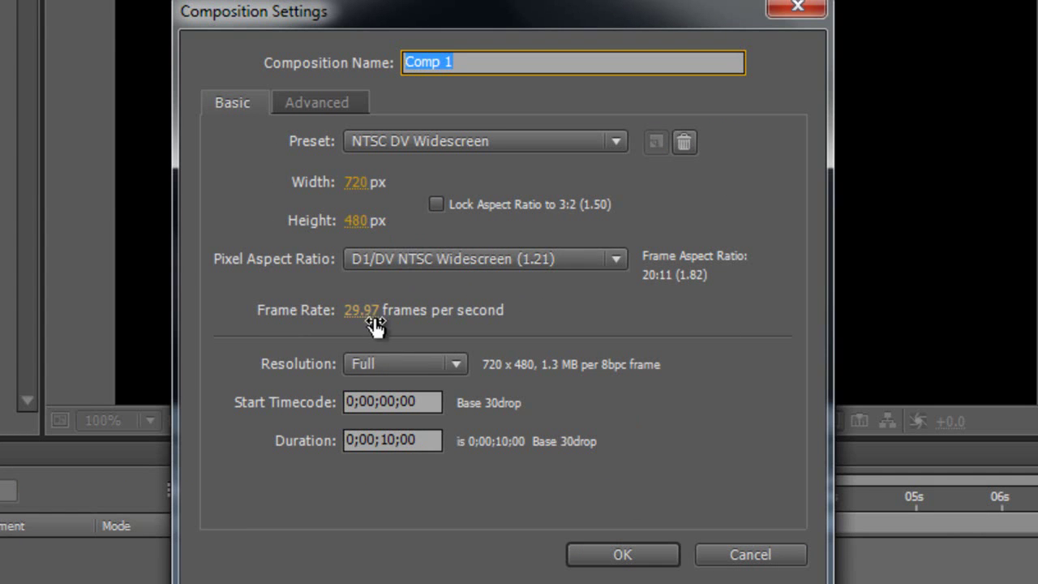
pyautogui.click(633, 550)
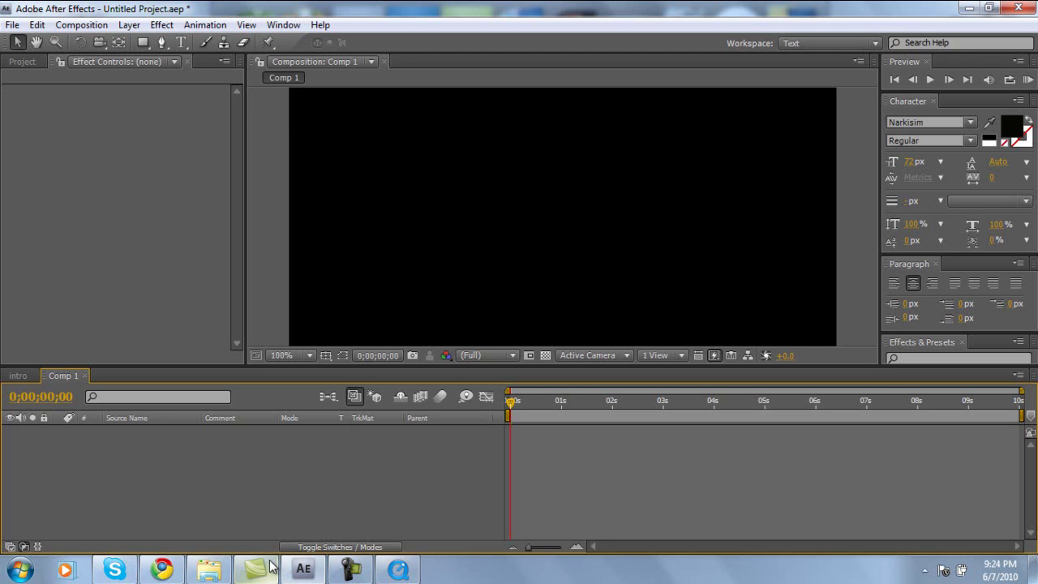
# Restore the Windows Explorer window and clear its search term
pyautogui.moveTo(271, 568)
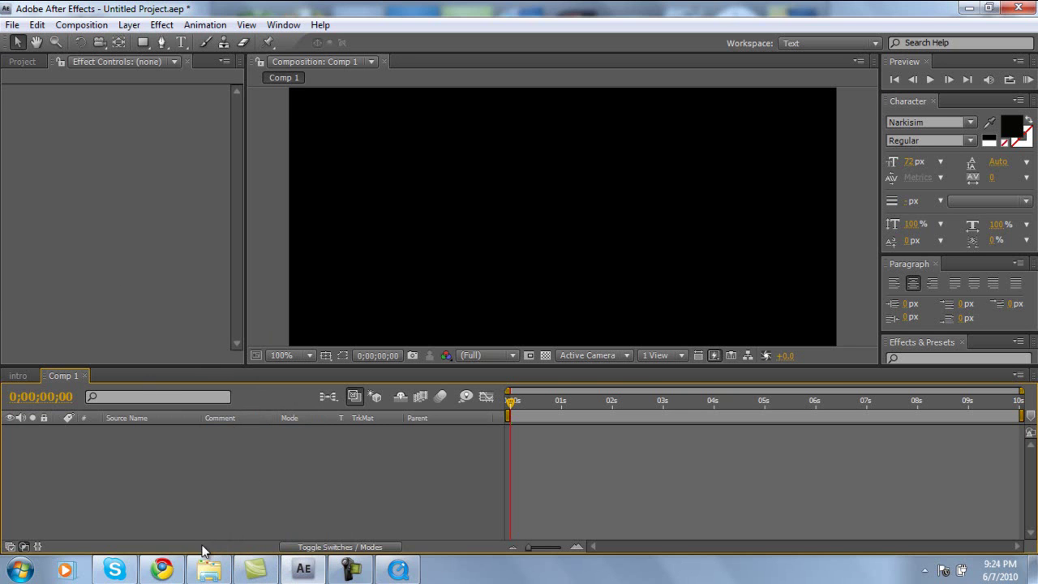
pyautogui.click(208, 570)
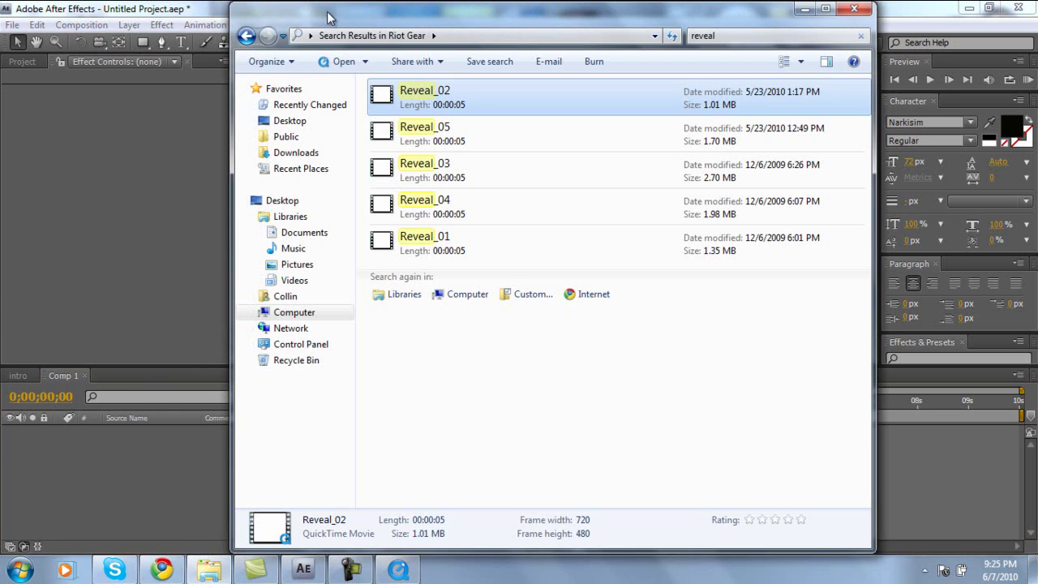
pyautogui.click(764, 33)
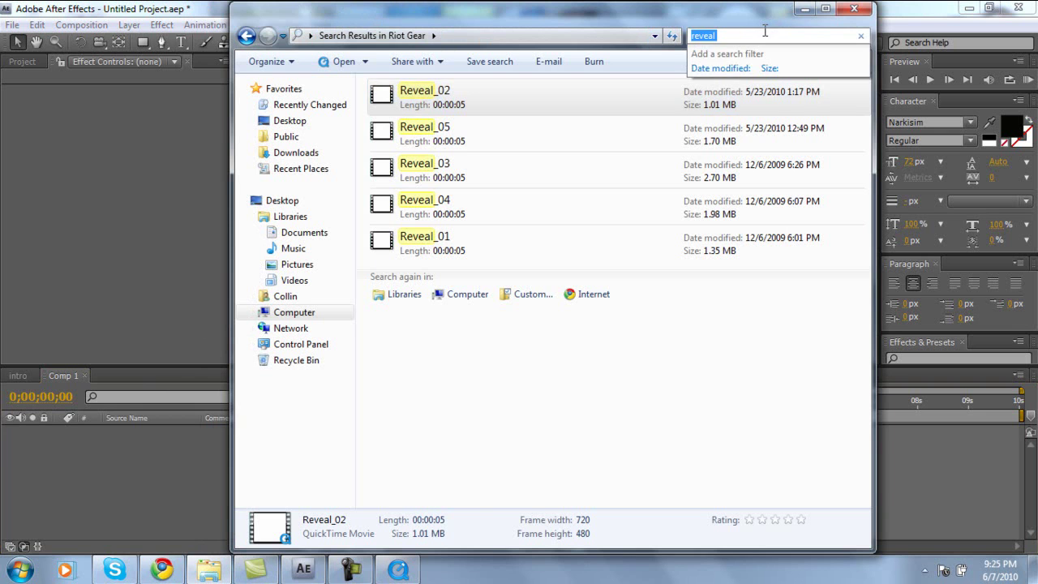
pyautogui.press('BackSpace')
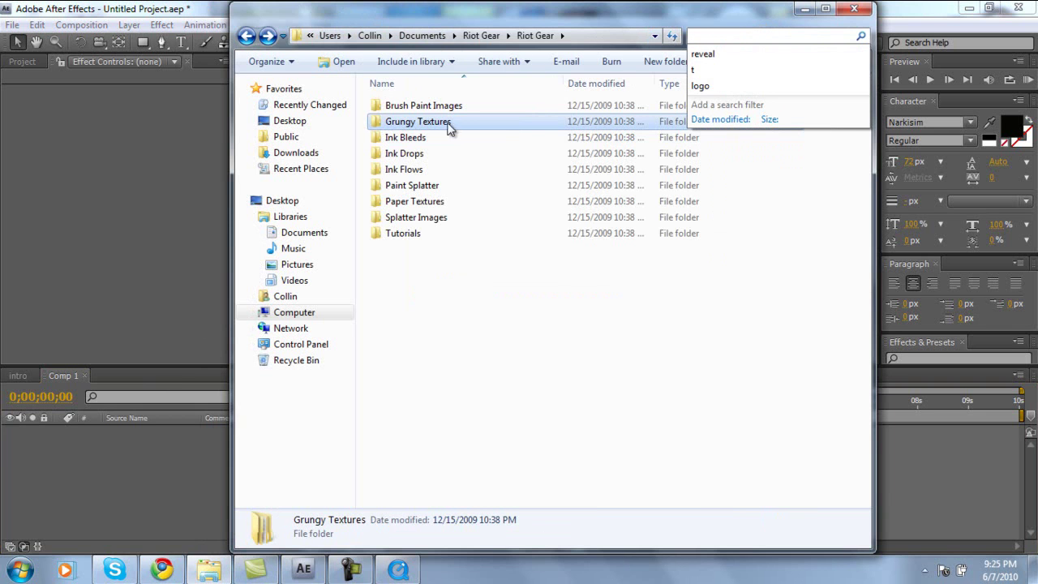
# Drag Grunge_gray_11 from Grungy Textures > Grayscale into the After Effects Project panel
pyautogui.doubleClick(429, 129)
pyautogui.click(414, 128)
pyautogui.doubleClick(412, 126)
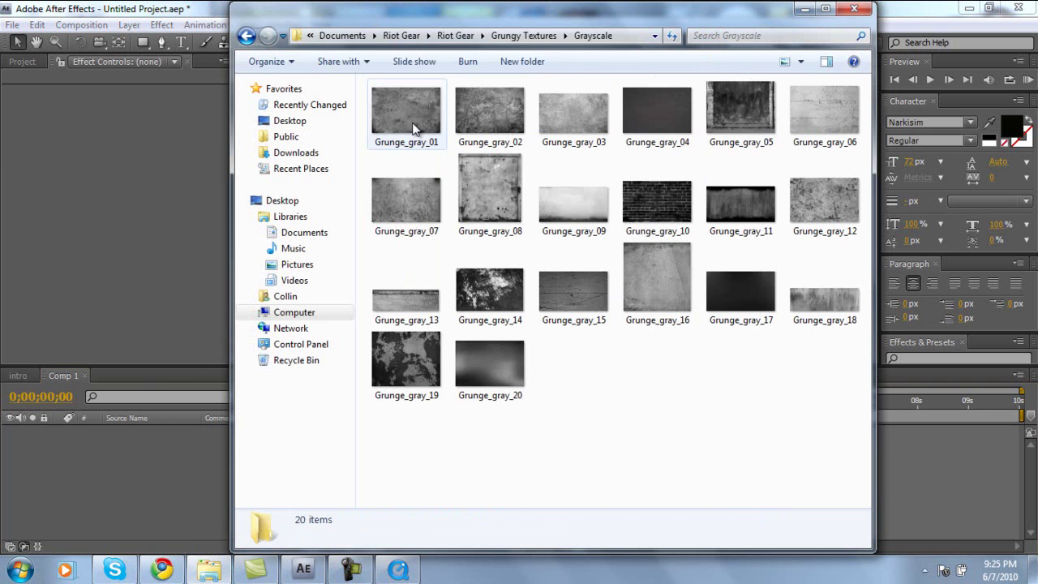
pyautogui.click(757, 201)
pyautogui.moveTo(756, 201); pyautogui.dragTo(126, 210)
pyautogui.moveTo(133, 111); pyautogui.dragTo(132, 114)
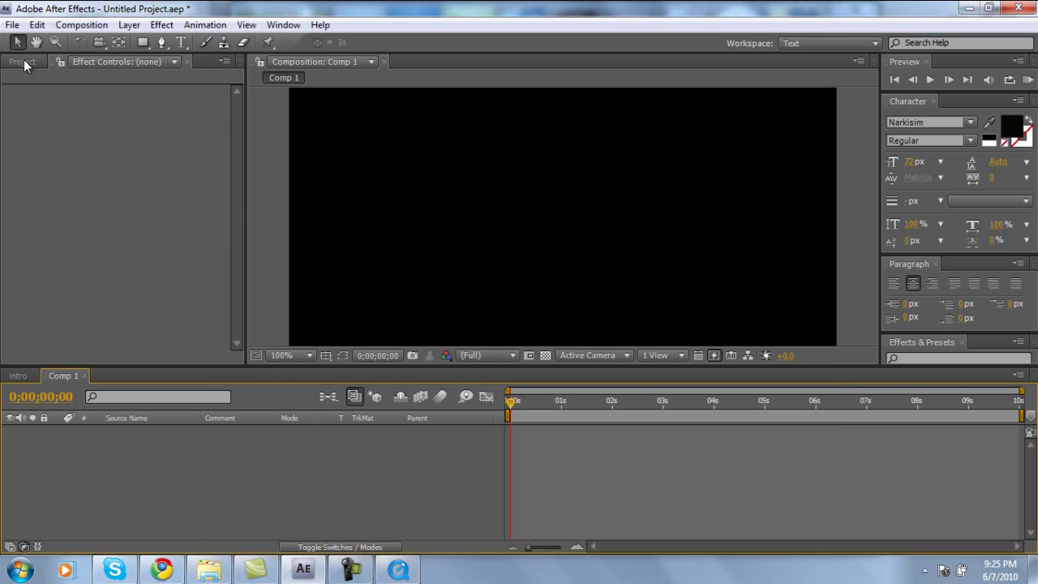
# Add Grunge_gray_11.jpg to Comp 1 and scale it to fill the frame
pyautogui.click(29, 262)
pyautogui.click(48, 214)
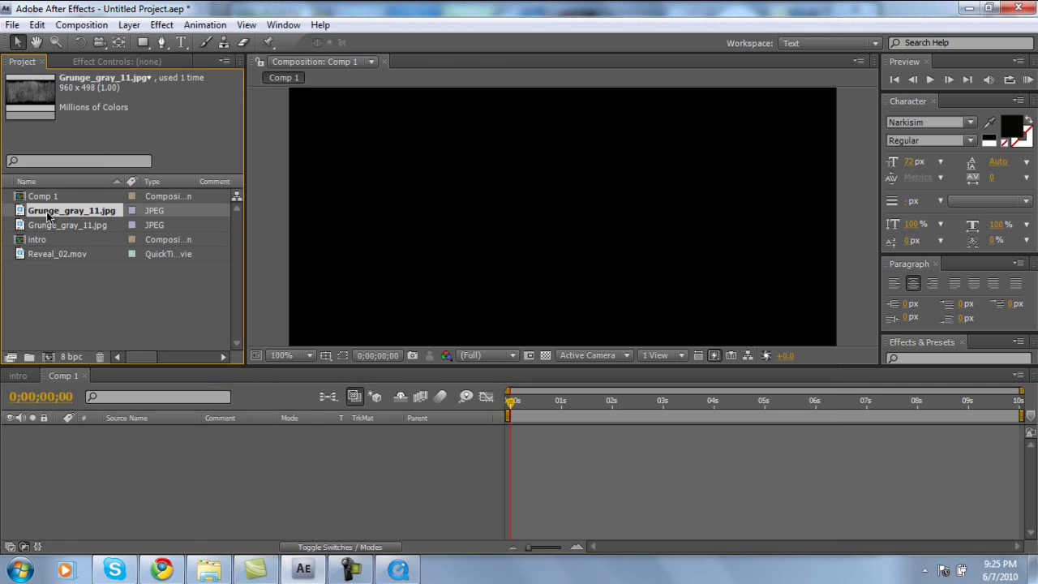
pyautogui.moveTo(591, 456); pyautogui.dragTo(623, 412)
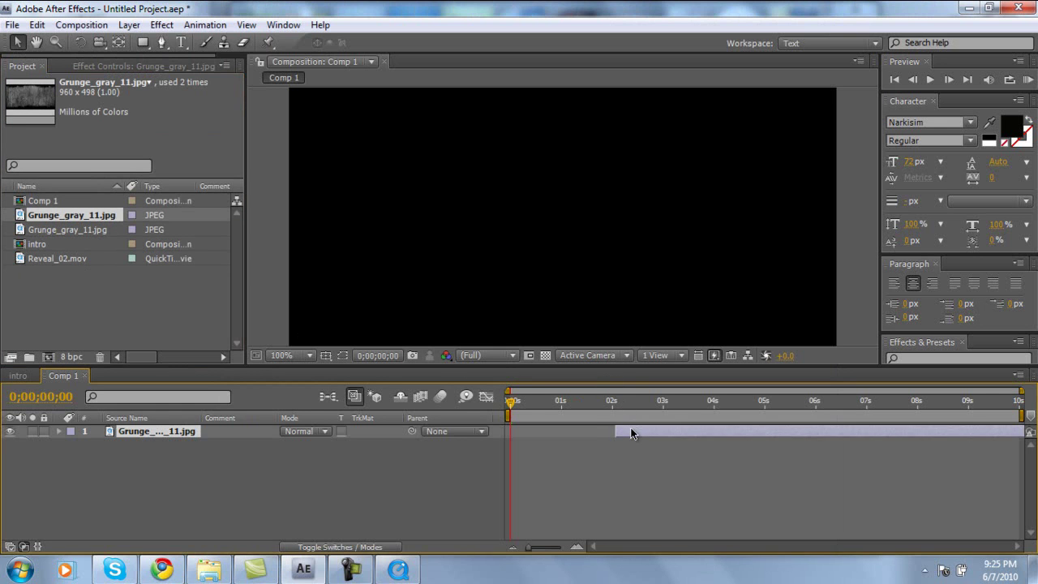
pyautogui.press(',')
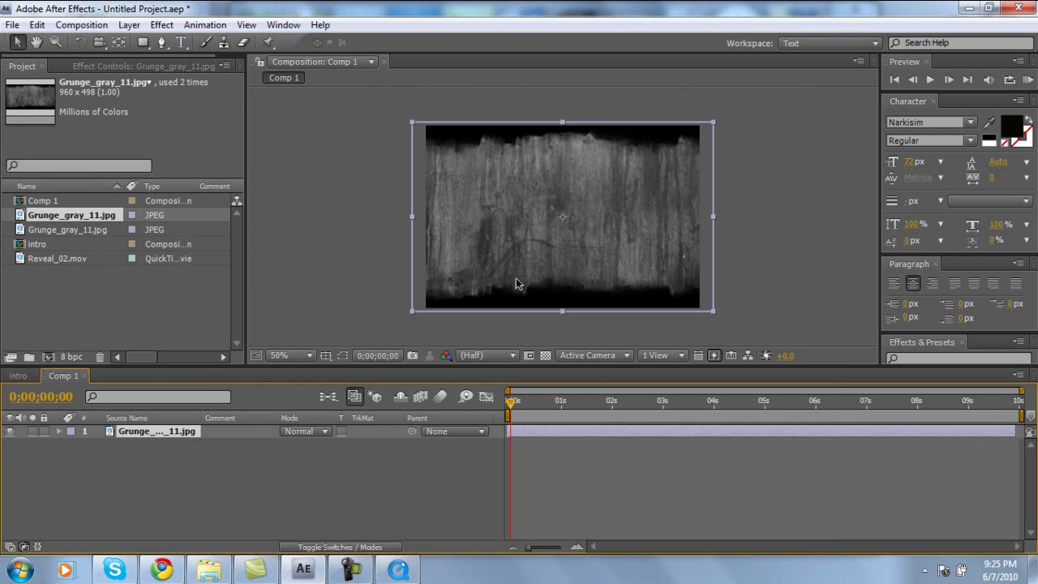
pyautogui.moveTo(714, 124); pyautogui.dragTo(702, 133)
pyautogui.press('.')
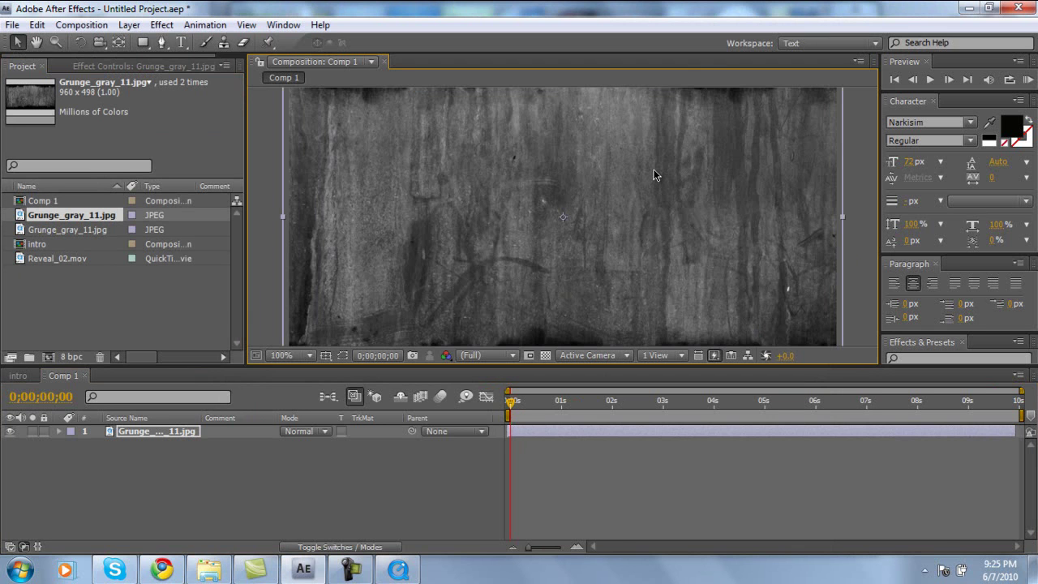
# Write black 'Tell You How' text near the top centre, then position and enlarge it
pyautogui.click(179, 38)
pyautogui.moveTo(366, 124); pyautogui.dragTo(780, 306)
pyautogui.write('Tell You How')
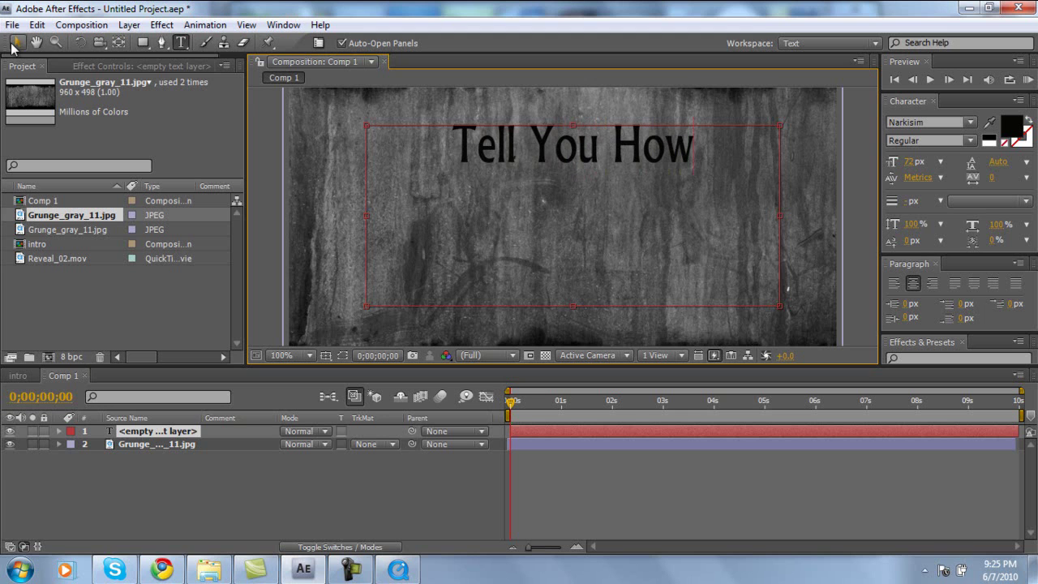
pyautogui.click(16, 43)
pyautogui.moveTo(615, 152); pyautogui.dragTo(602, 175)
pyautogui.moveTo(667, 189); pyautogui.dragTo(692, 172)
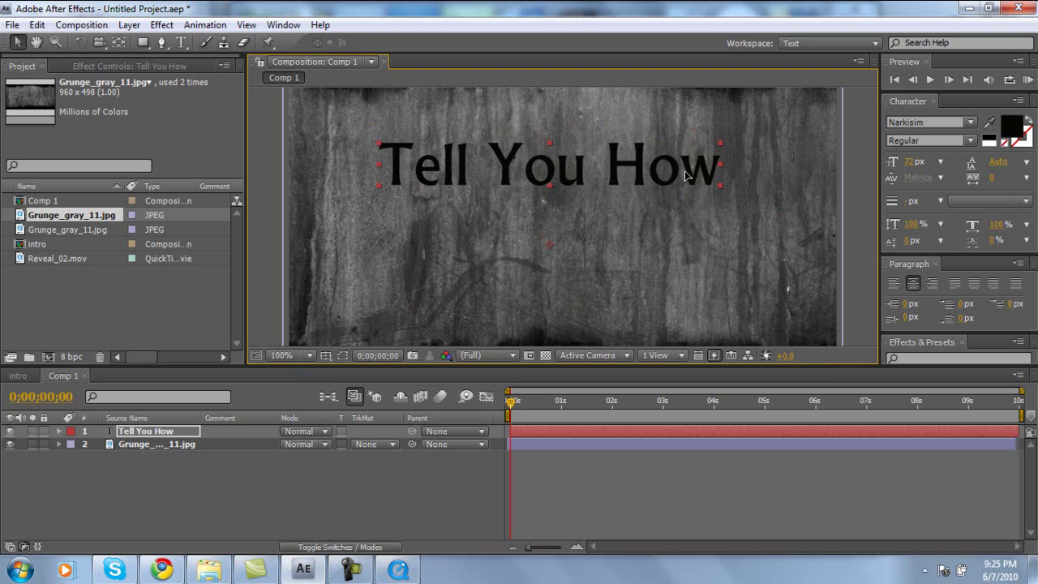
pyautogui.moveTo(682, 176); pyautogui.dragTo(683, 175)
pyautogui.click(209, 569)
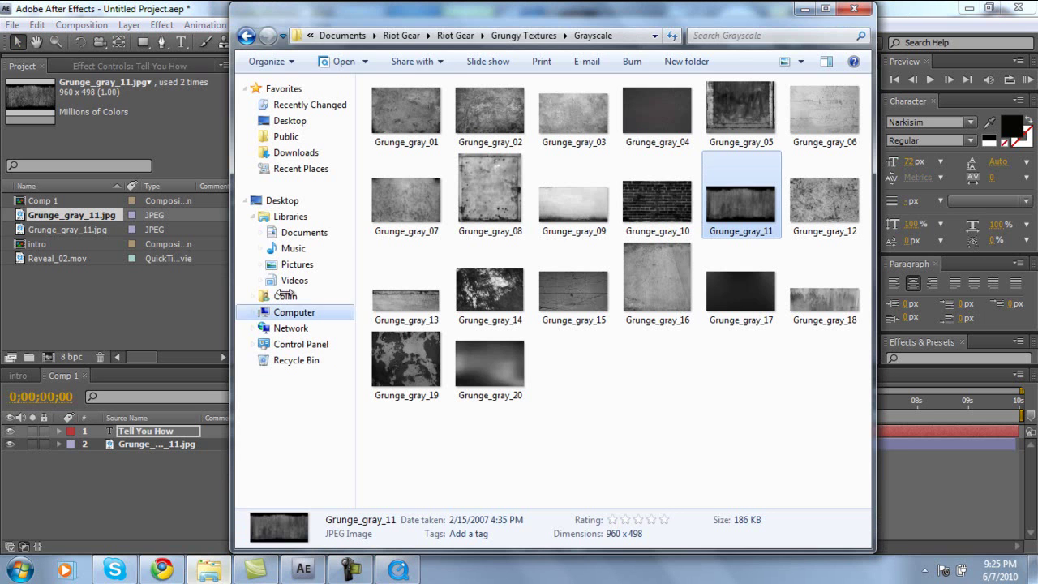
pyautogui.click(713, 36)
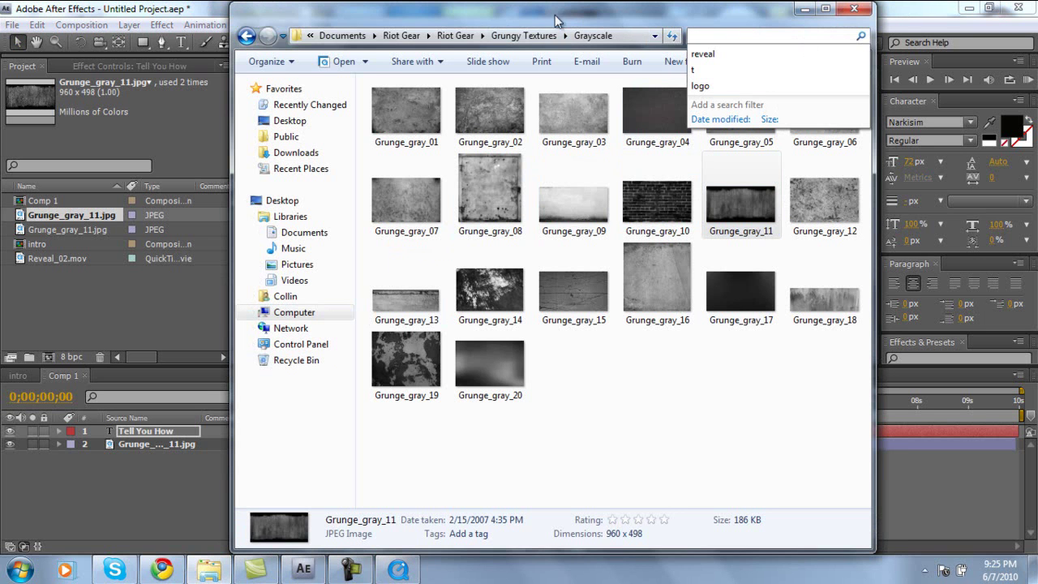
pyautogui.click(442, 35)
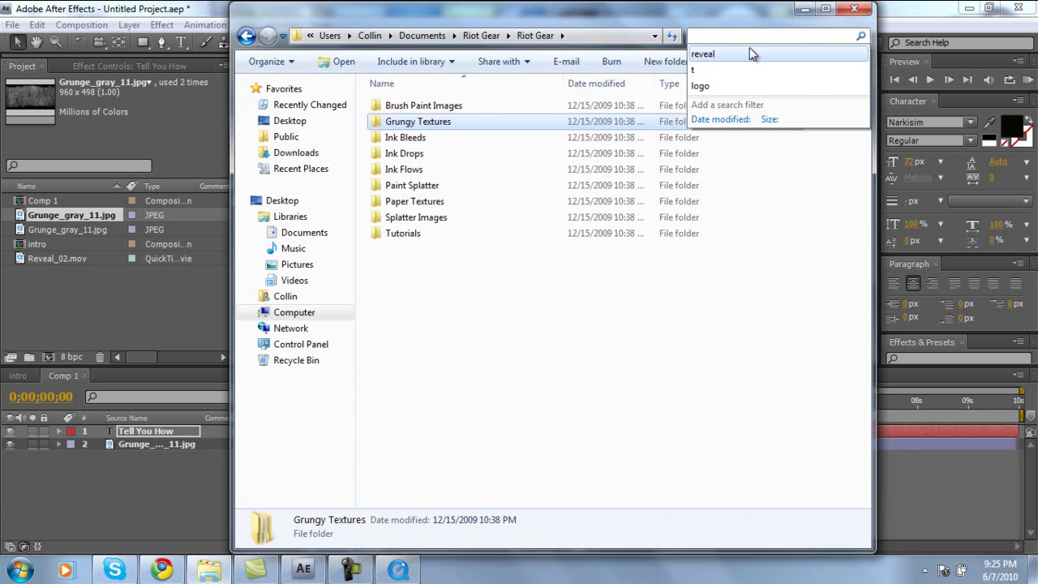
pyautogui.click(748, 52)
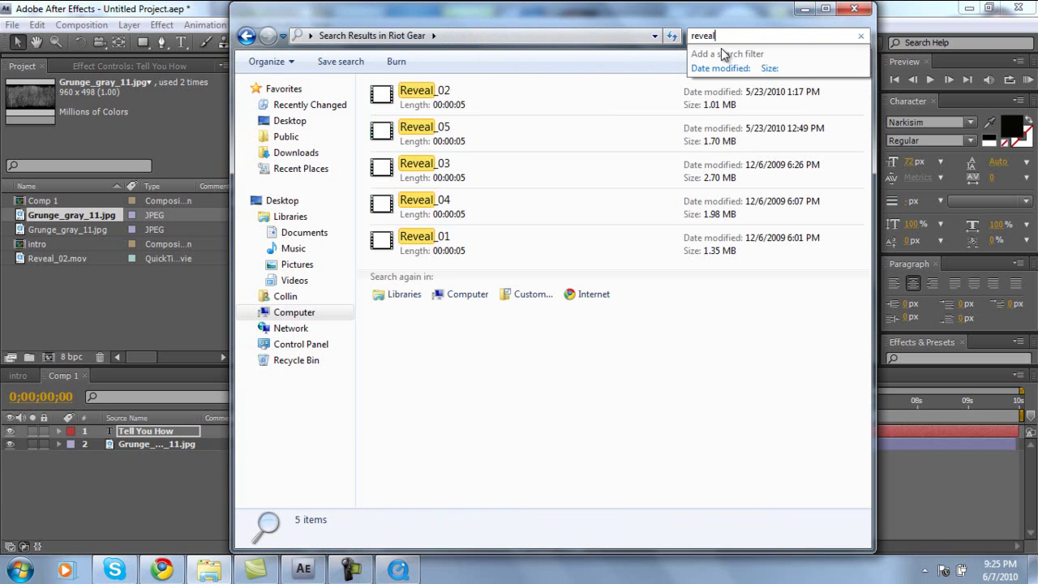
# Add Reveal_02.mov as a new layer in Comp 1
pyautogui.click(807, 12)
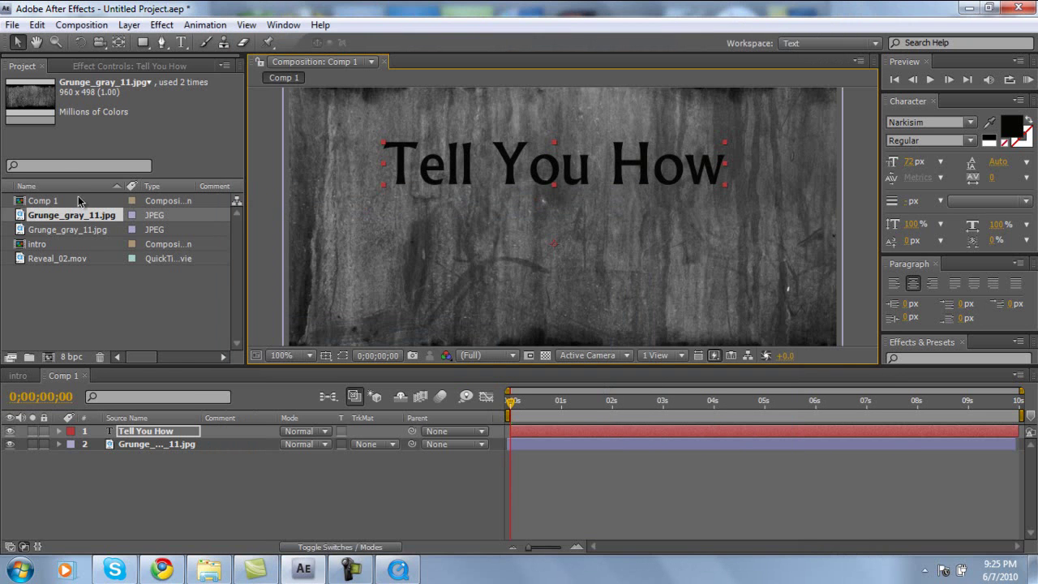
pyautogui.click(50, 260)
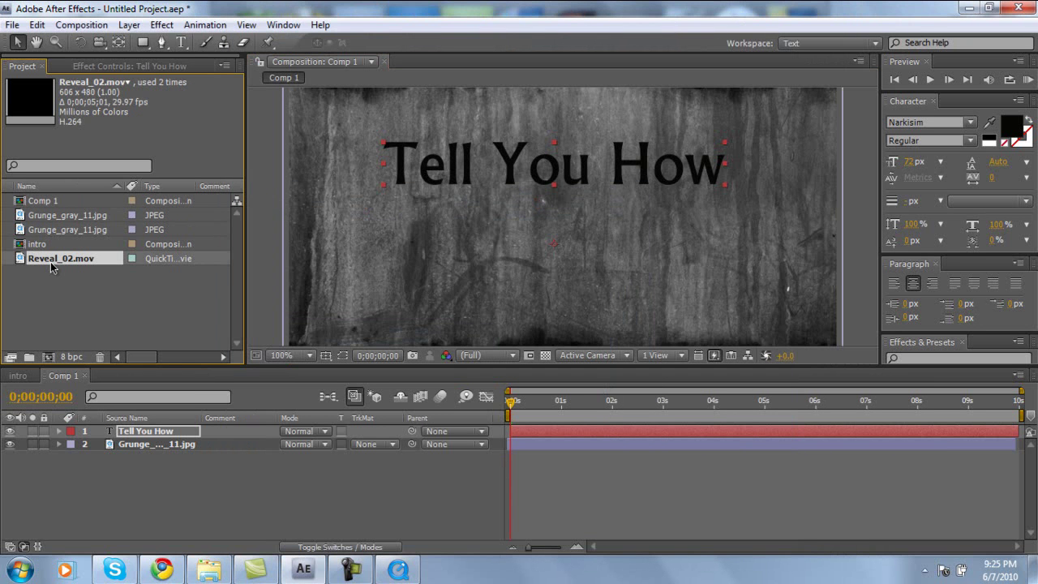
pyautogui.moveTo(201, 415); pyautogui.dragTo(593, 437)
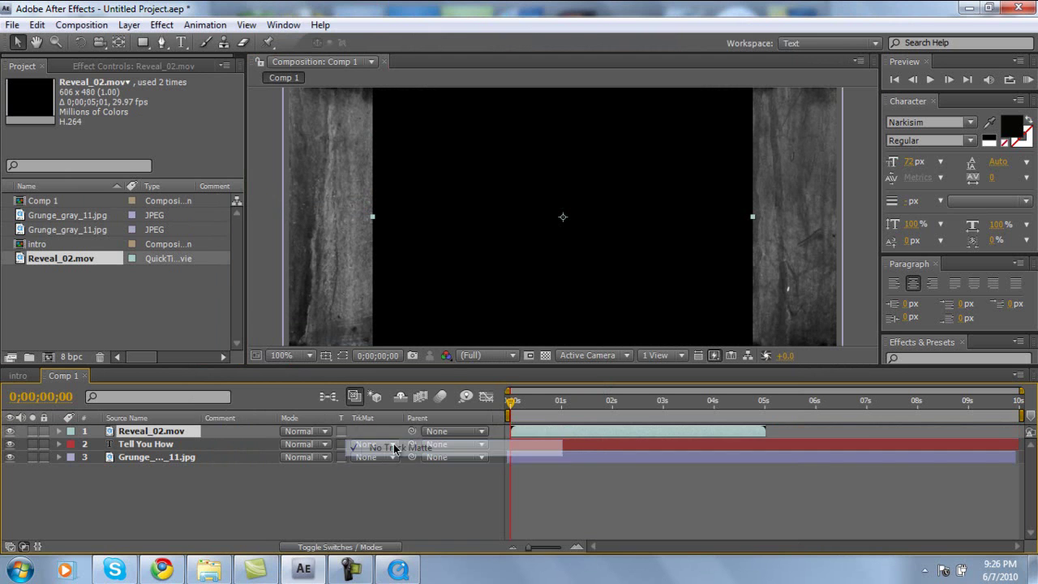
# Set the title's TrkMat to Luma Matte 'Reveal_02.mov', shift the matte over the title, and scrub to check
pyautogui.click(394, 448)
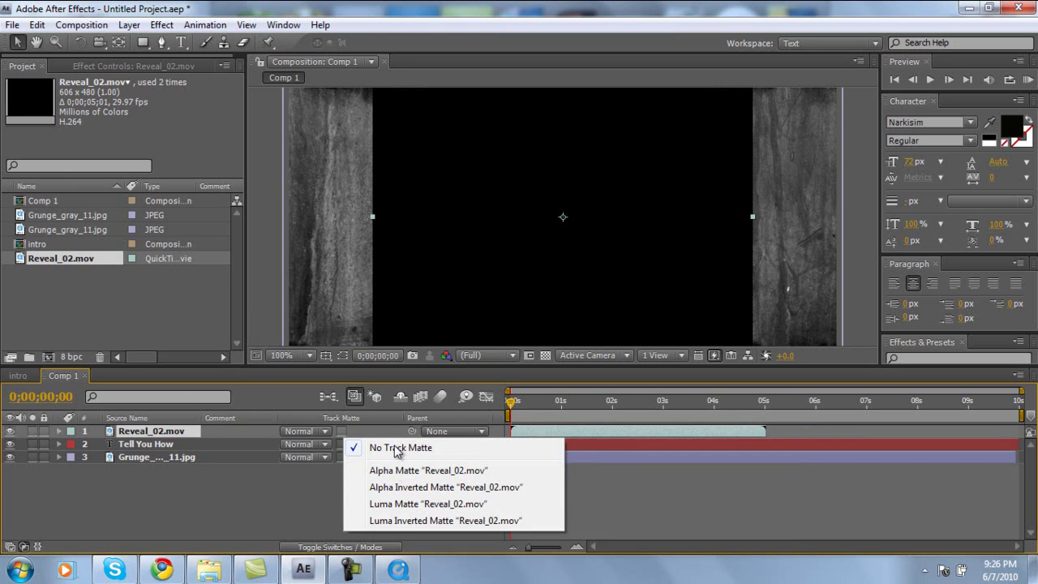
pyautogui.click(395, 504)
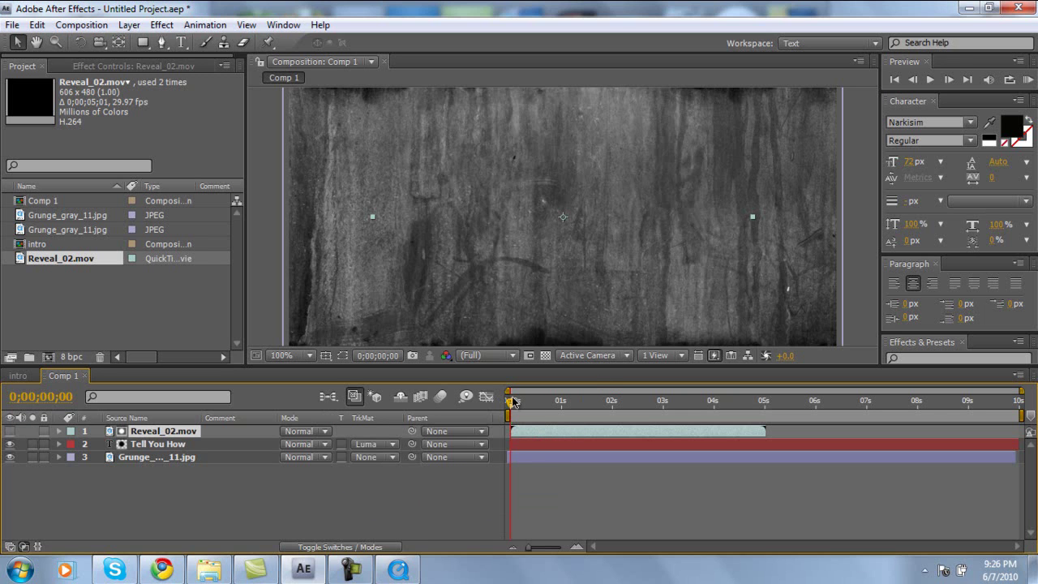
pyautogui.moveTo(509, 412); pyautogui.dragTo(545, 421)
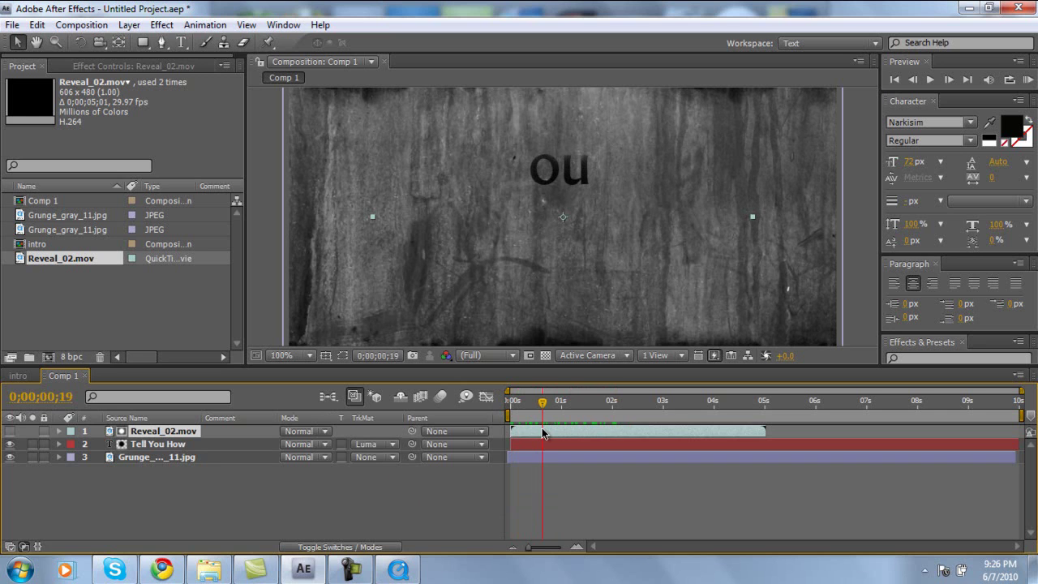
pyautogui.moveTo(540, 216); pyautogui.dragTo(519, 211)
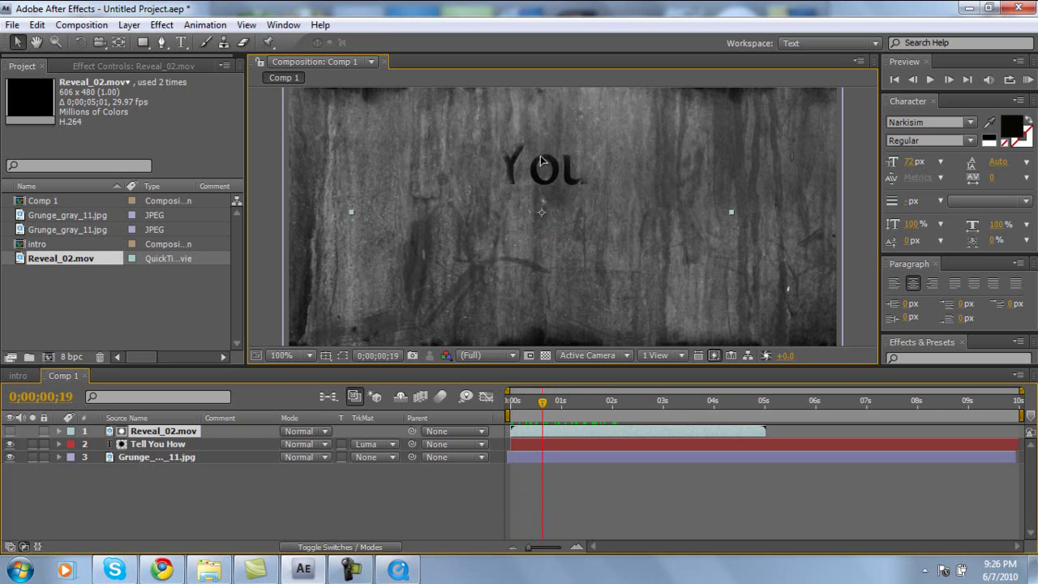
pyautogui.press('Right')
pyautogui.press('Right')
pyautogui.press('Right')
pyautogui.press('Right')
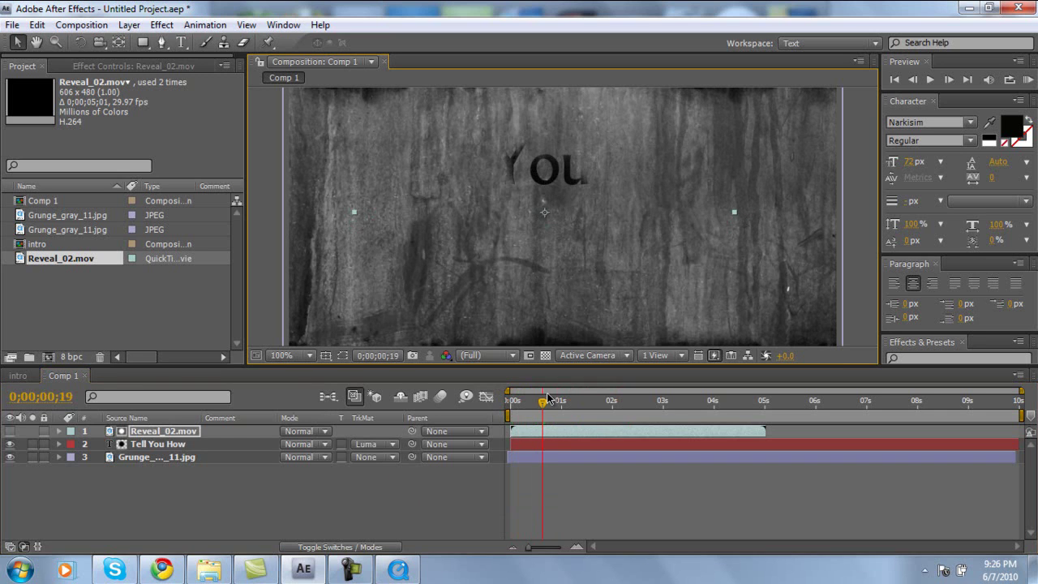
pyautogui.moveTo(544, 403); pyautogui.dragTo(676, 398)
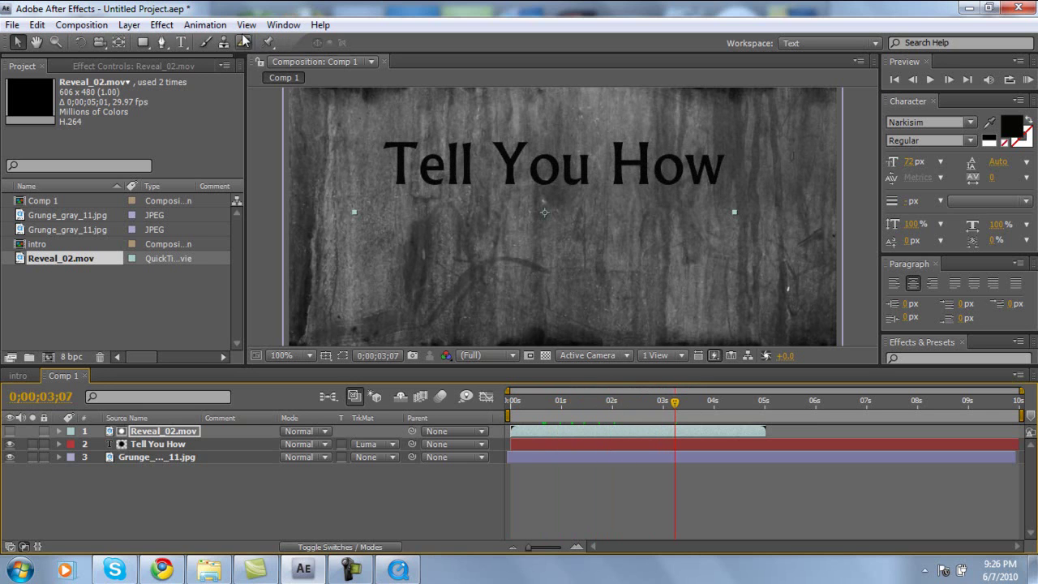
# Type 'Presents' in a new text box below the title
pyautogui.click(180, 42)
pyautogui.moveTo(355, 209); pyautogui.dragTo(749, 273)
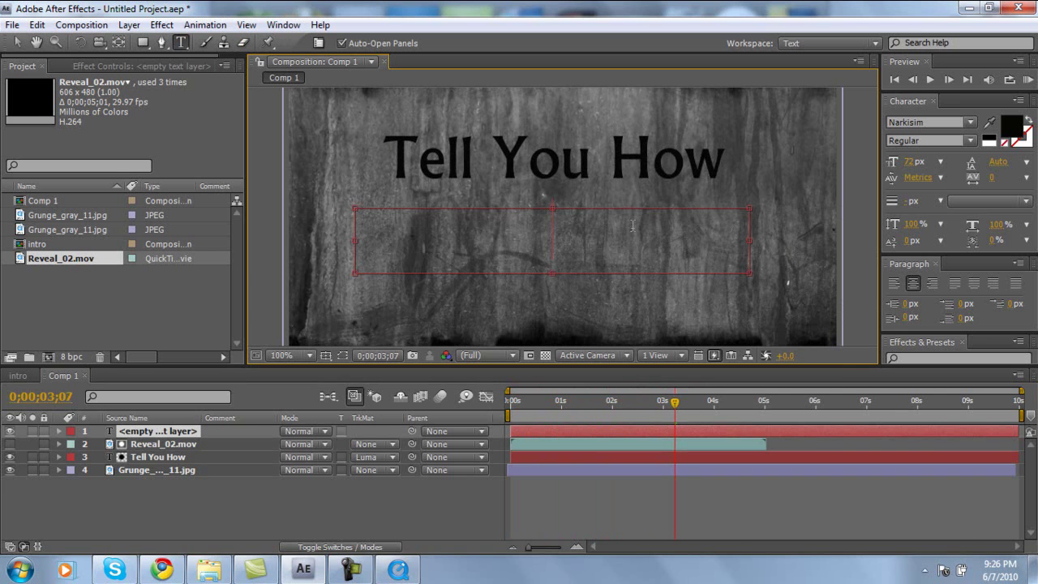
pyautogui.write('Pres')
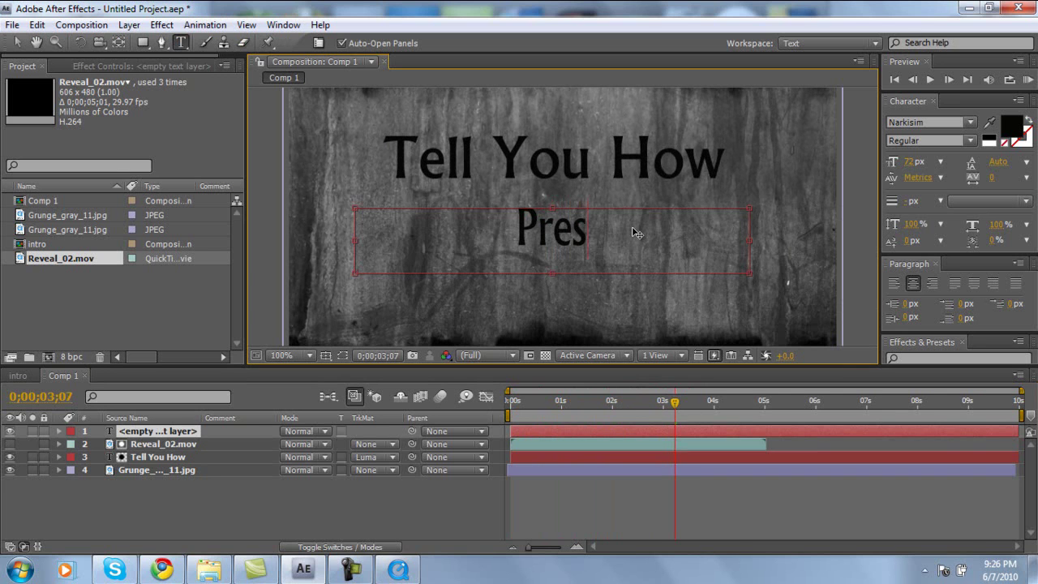
pyautogui.write('en')
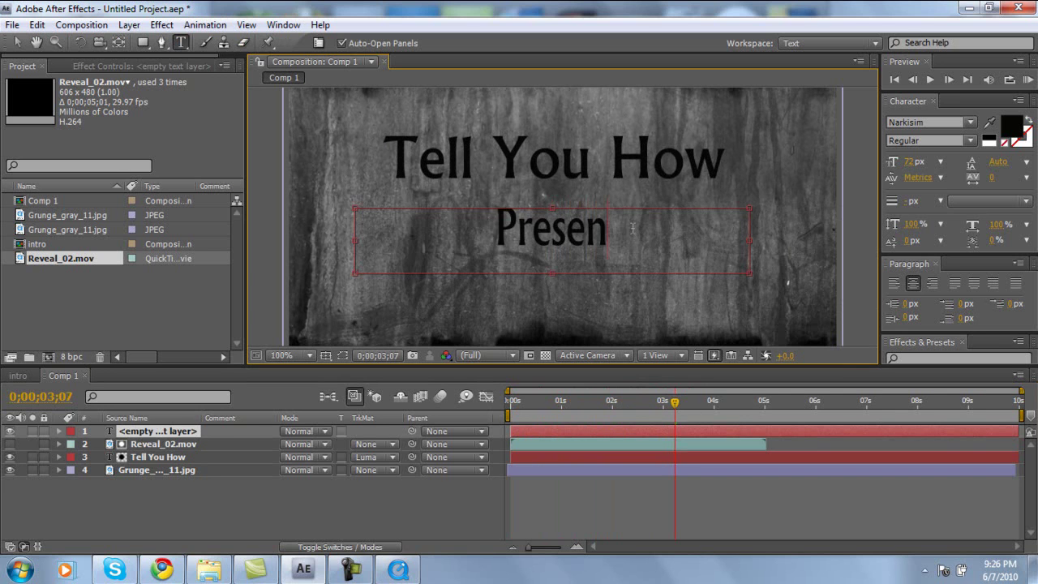
pyautogui.write('ts')
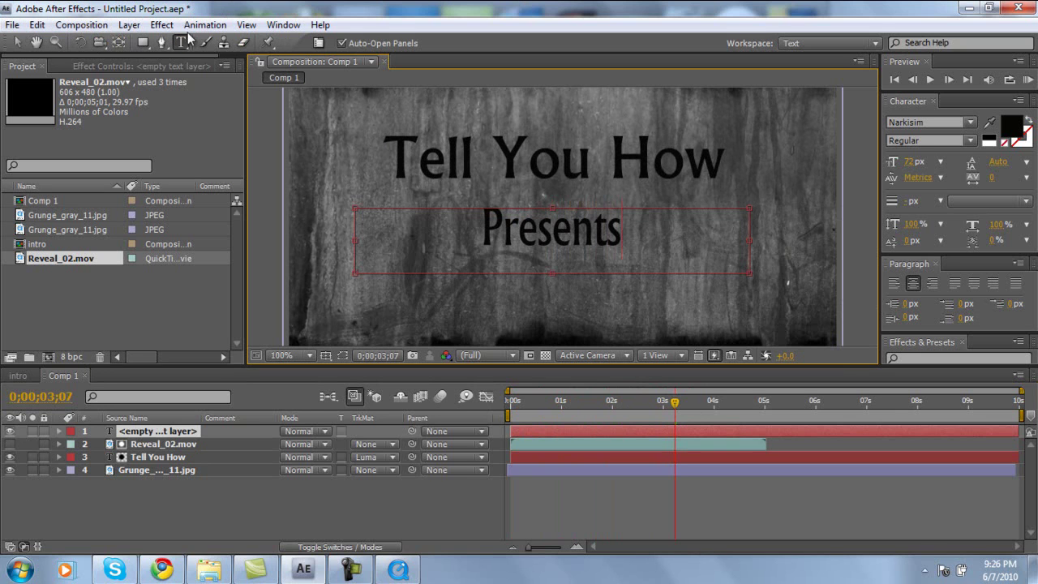
# Colour the 'Presents' text blue (0A2DE0) and move it slightly lower under the title
pyautogui.moveTo(623, 229); pyautogui.dragTo(431, 215)
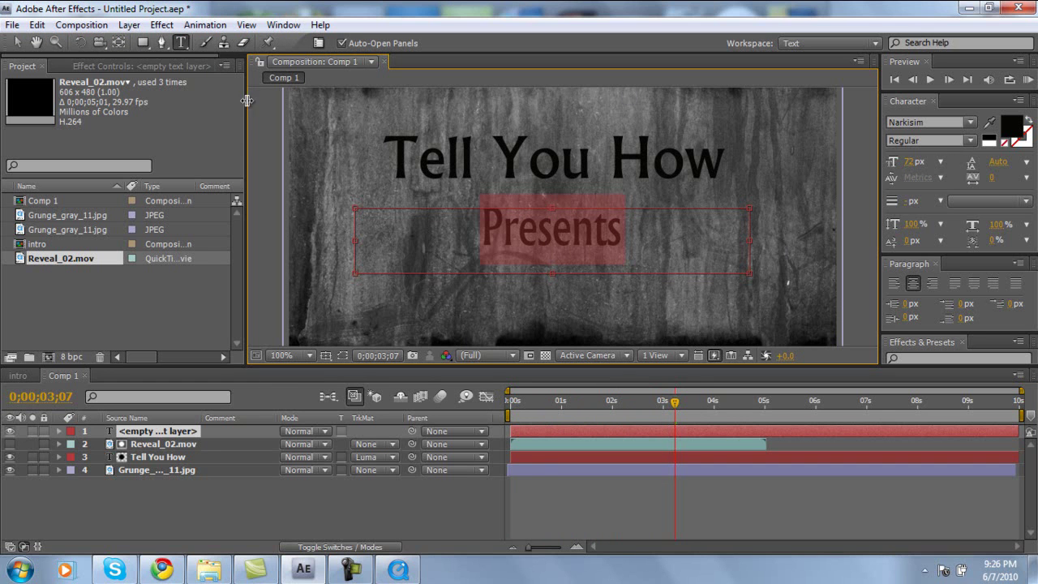
pyautogui.click(1013, 122)
pyautogui.moveTo(544, 247); pyautogui.dragTo(556, 261)
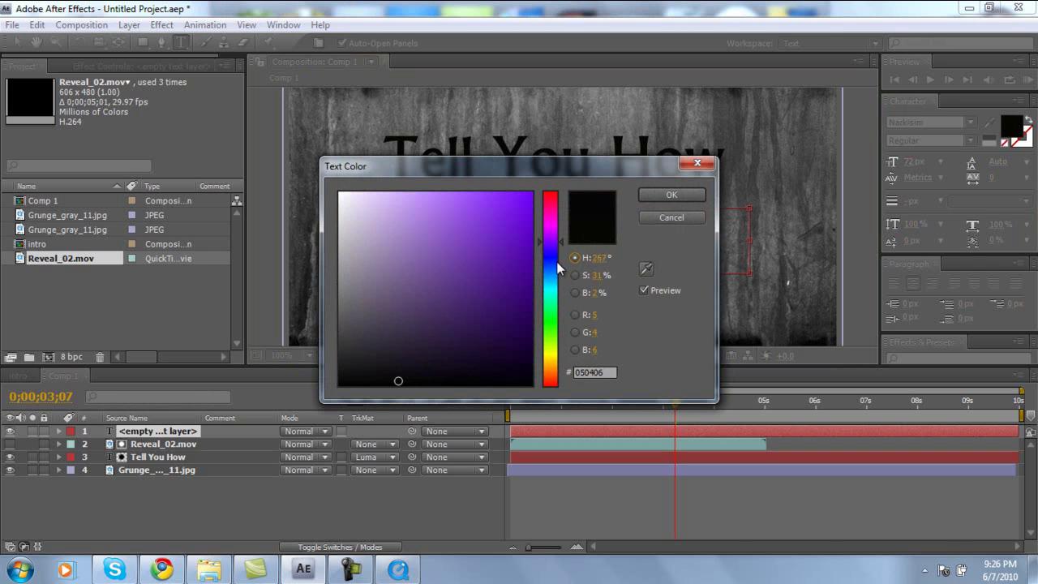
pyautogui.click(524, 215)
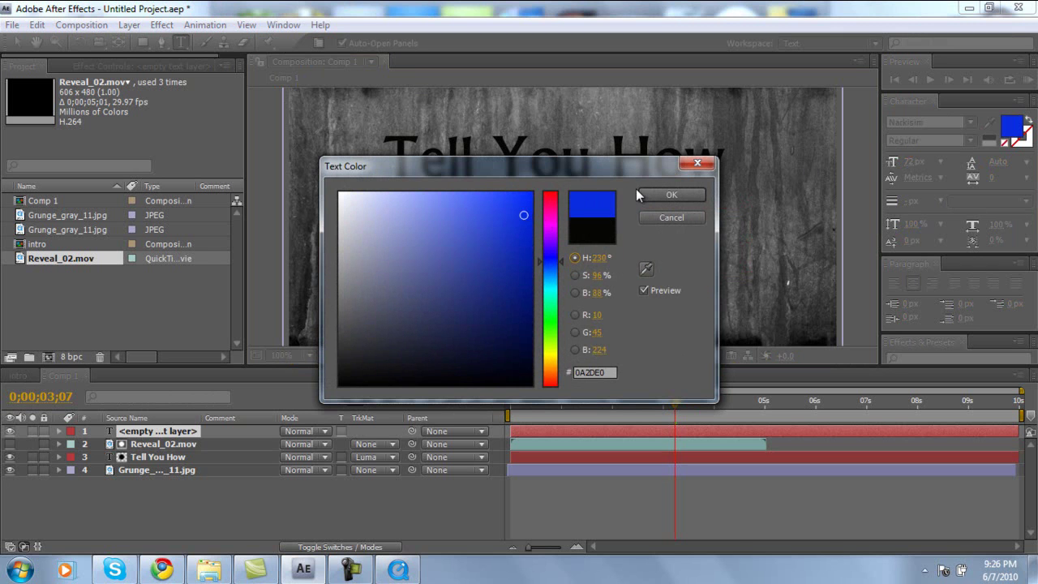
pyautogui.click(671, 195)
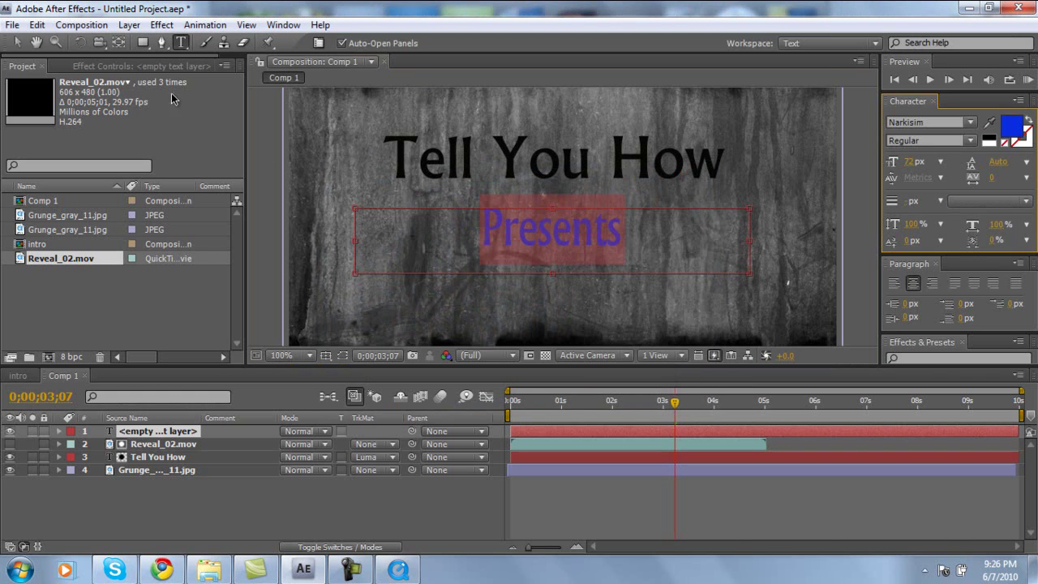
pyautogui.click(17, 42)
pyautogui.moveTo(589, 223); pyautogui.dragTo(586, 233)
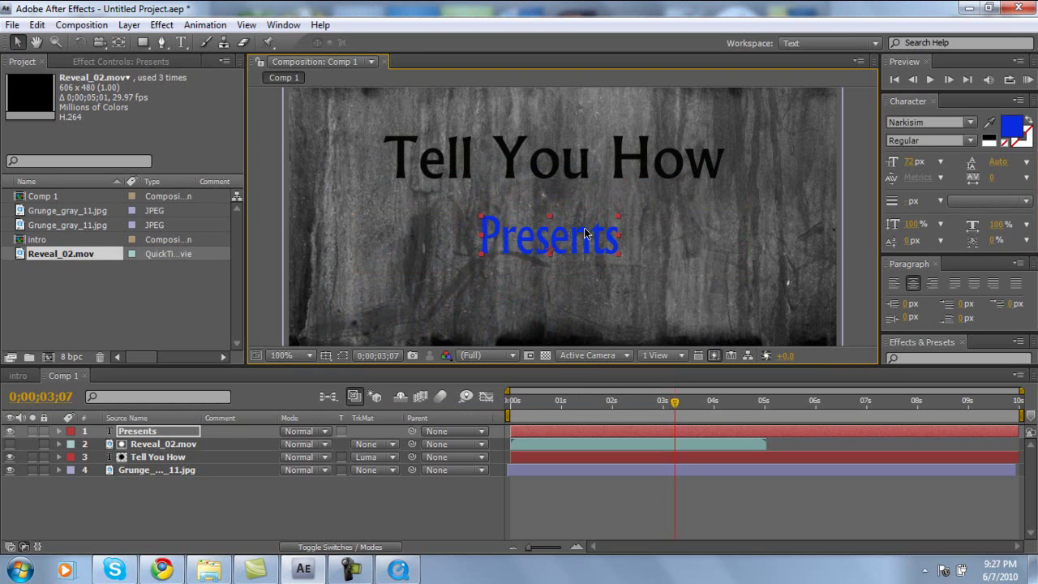
# Split Reveal_02.mov and delete a half by mistake, then undo both changes
pyautogui.click(672, 443)
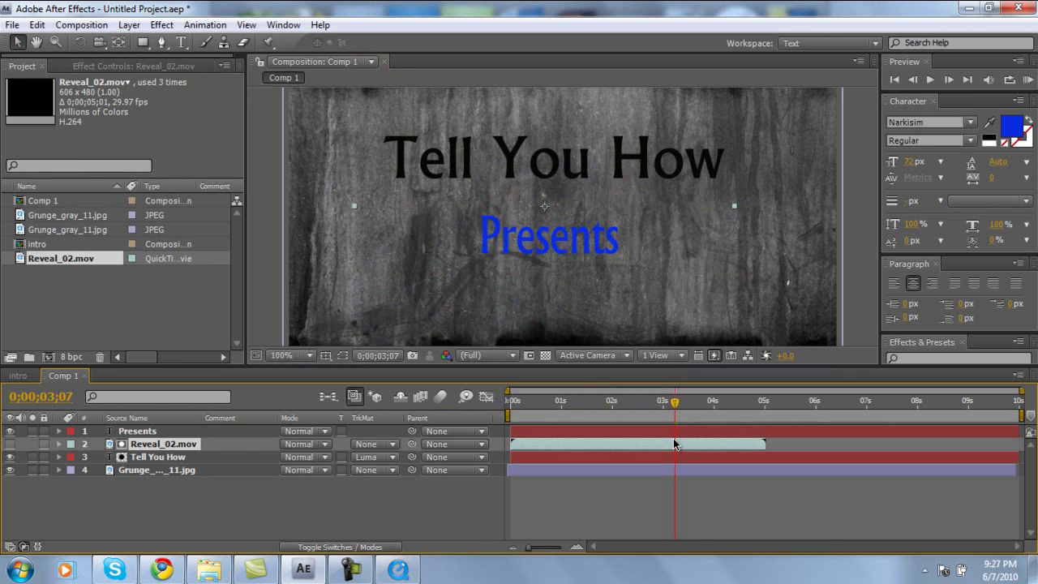
pyautogui.click(675, 430)
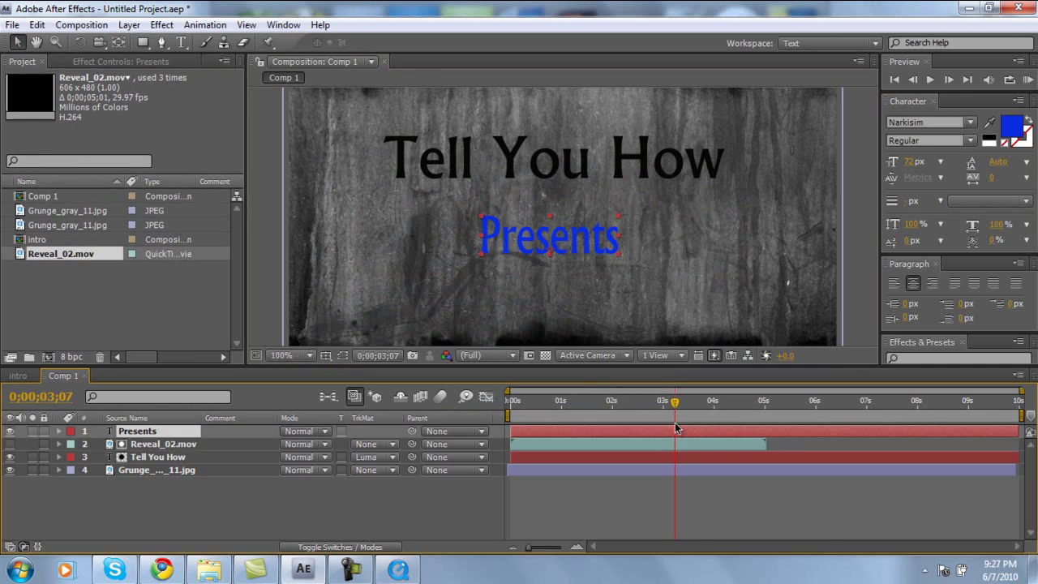
pyautogui.moveTo(672, 411)
pyautogui.mouseDown()
pyautogui.moveTo(629, 405)
pyautogui.moveTo(678, 407)
pyautogui.mouseUp()
pyautogui.click(673, 444)
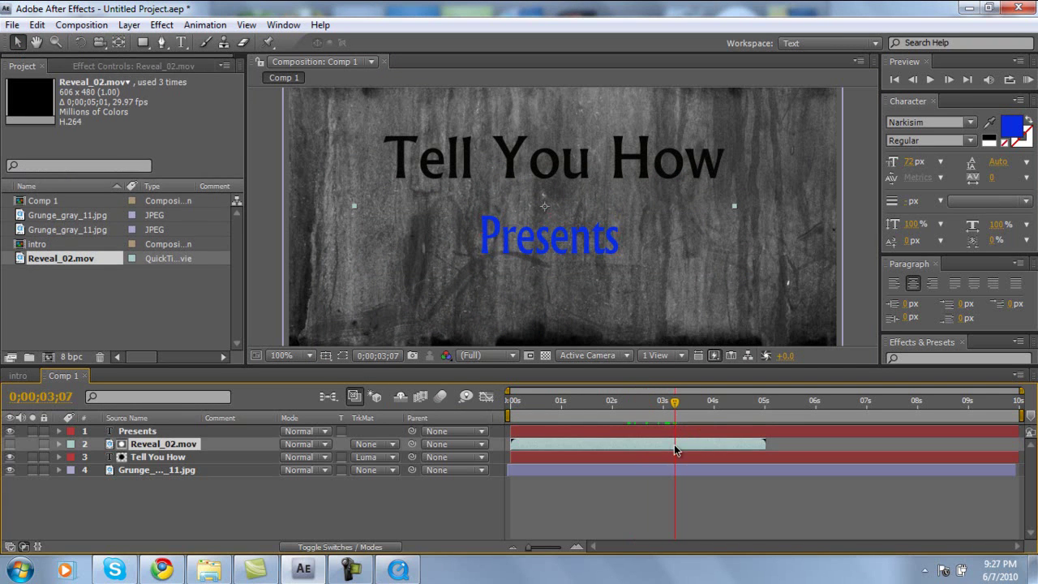
pyautogui.click(38, 24)
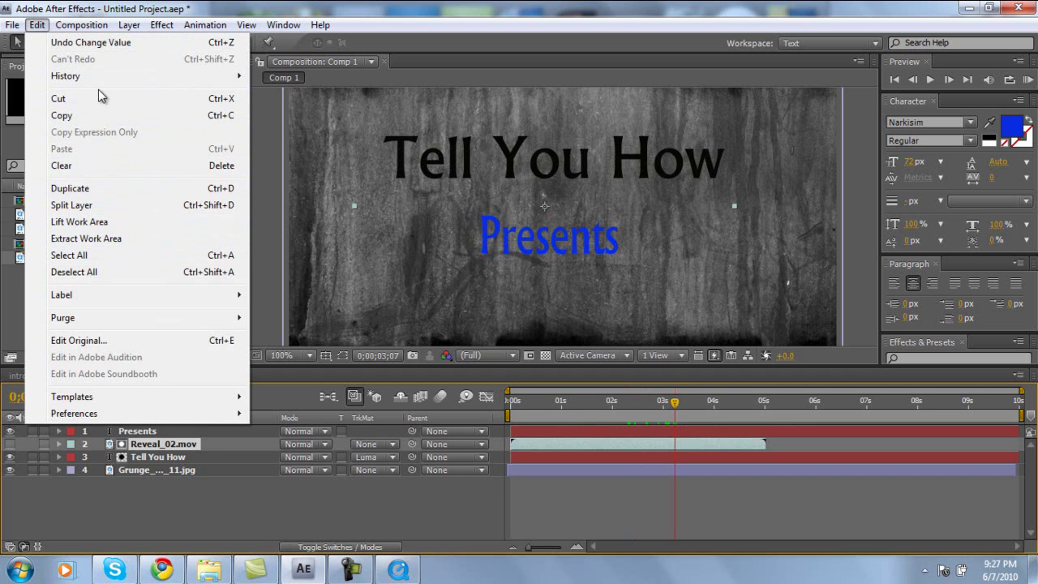
pyautogui.click(73, 205)
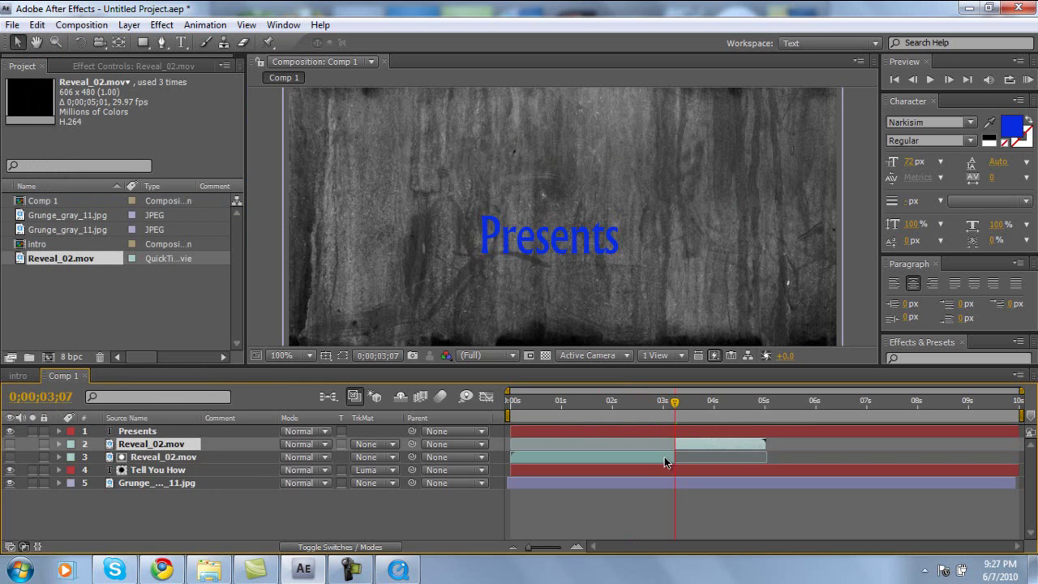
pyautogui.press('Delete')
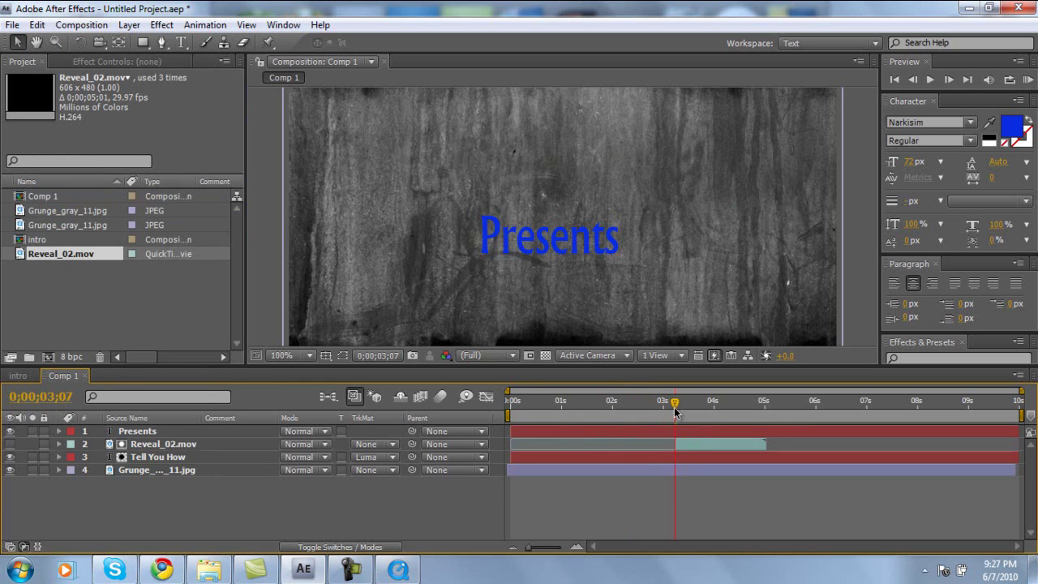
pyautogui.moveTo(675, 410); pyautogui.dragTo(565, 408)
pyautogui.hotkey('ctrl', 'z')
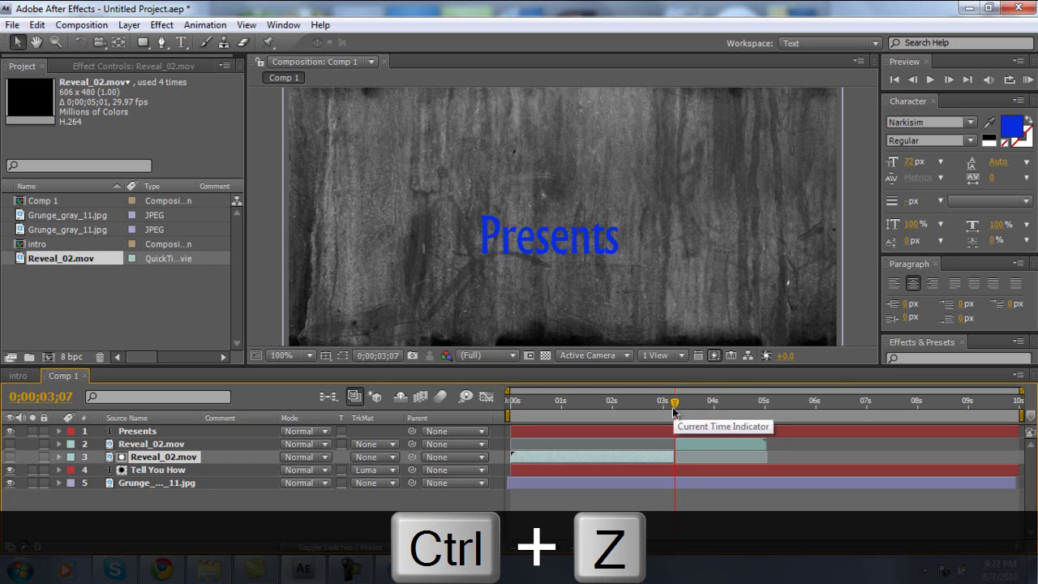
pyautogui.hotkey('ctrl', 'z')
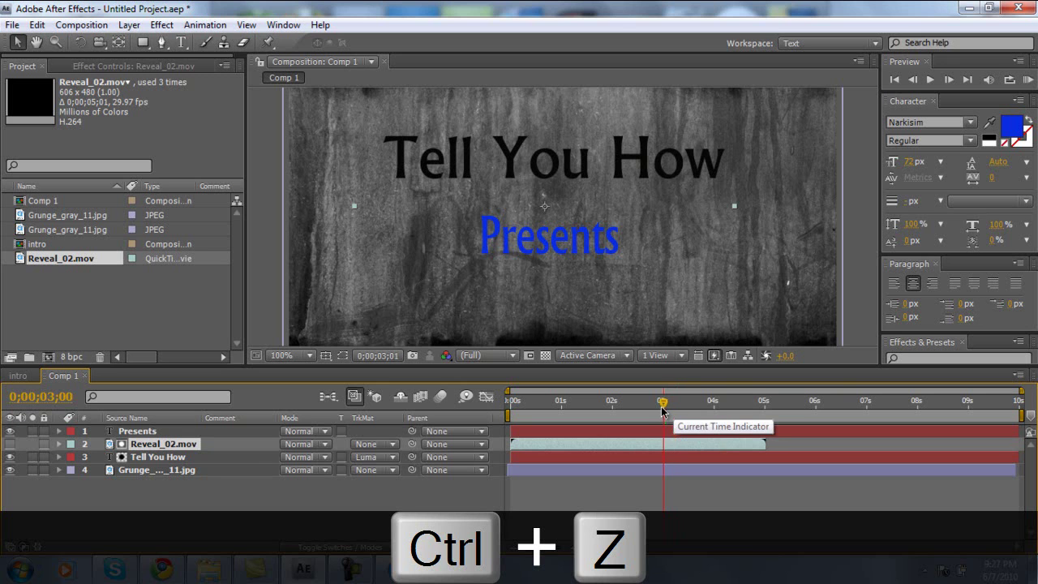
# Split the Presents layer at 0;00;03;07 and delete its earlier piece
pyautogui.click(678, 436)
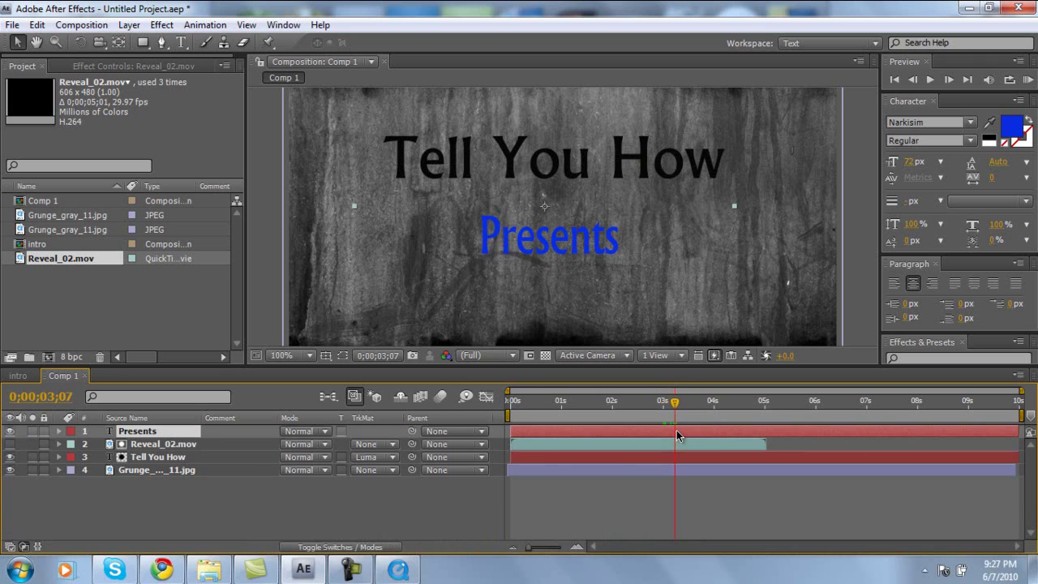
pyautogui.click(36, 24)
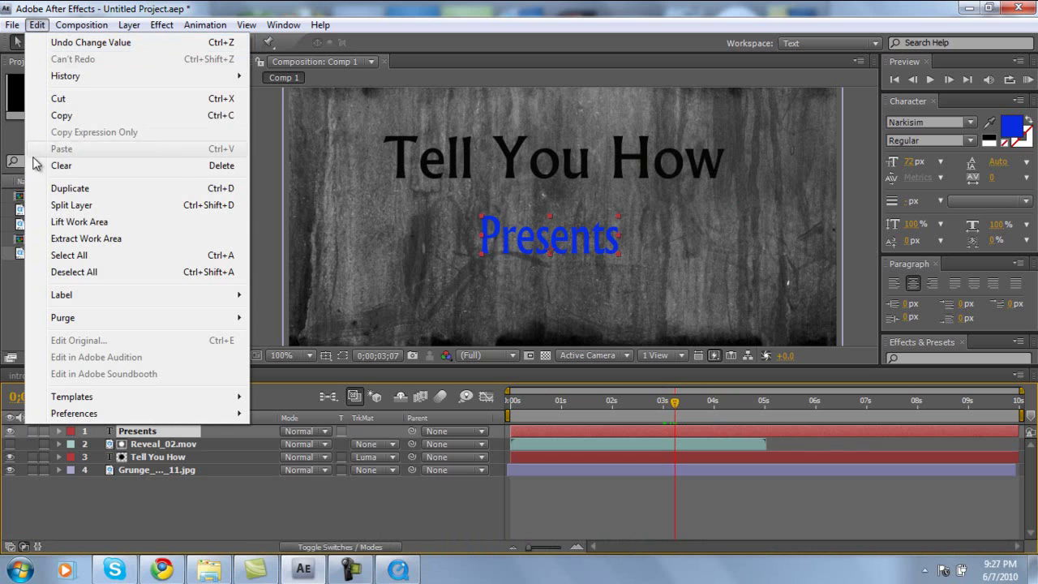
pyautogui.click(81, 205)
pyautogui.click(661, 439)
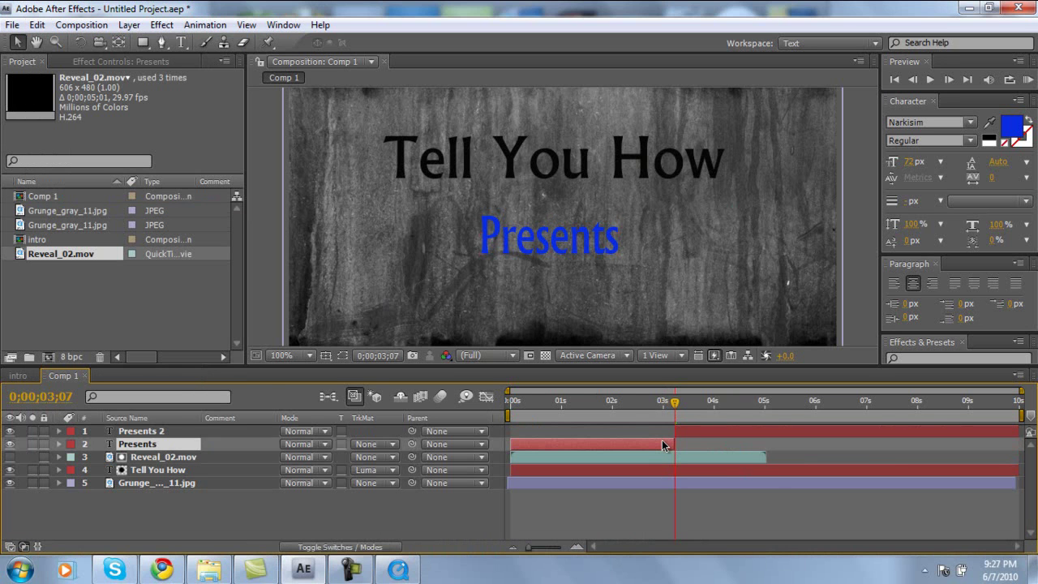
pyautogui.press('Delete')
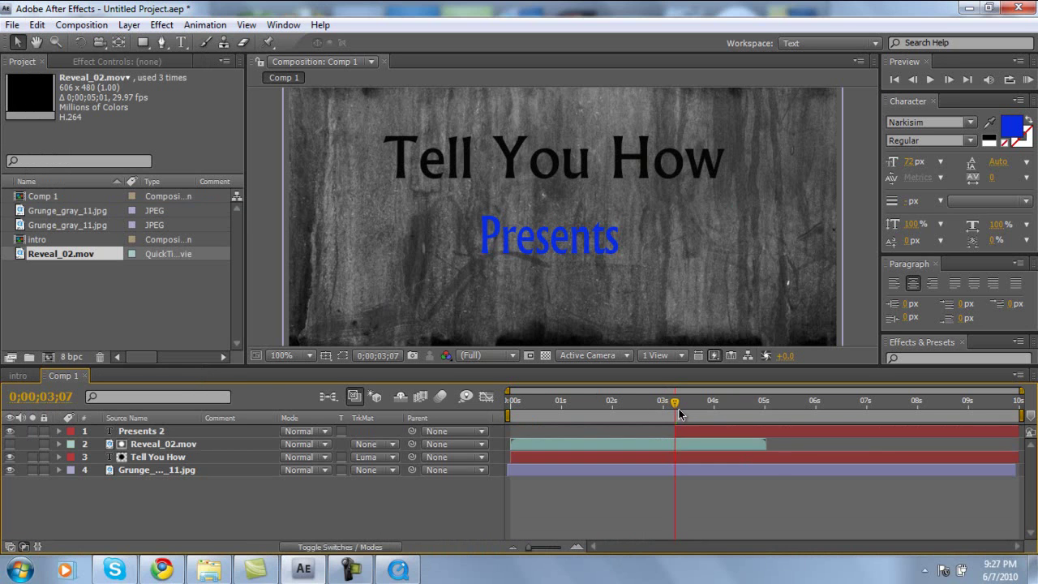
# Apply Effect > Transition > Linear Wipe to the Presents 2 layer
pyautogui.moveTo(677, 406)
pyautogui.mouseDown()
pyautogui.moveTo(790, 406)
pyautogui.moveTo(674, 405)
pyautogui.mouseUp()
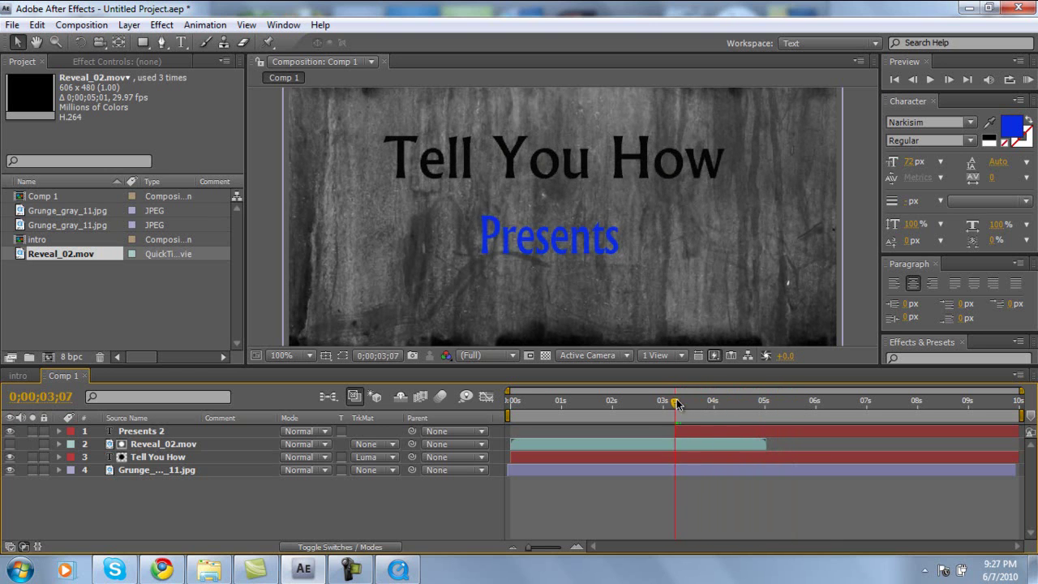
pyautogui.click(161, 25)
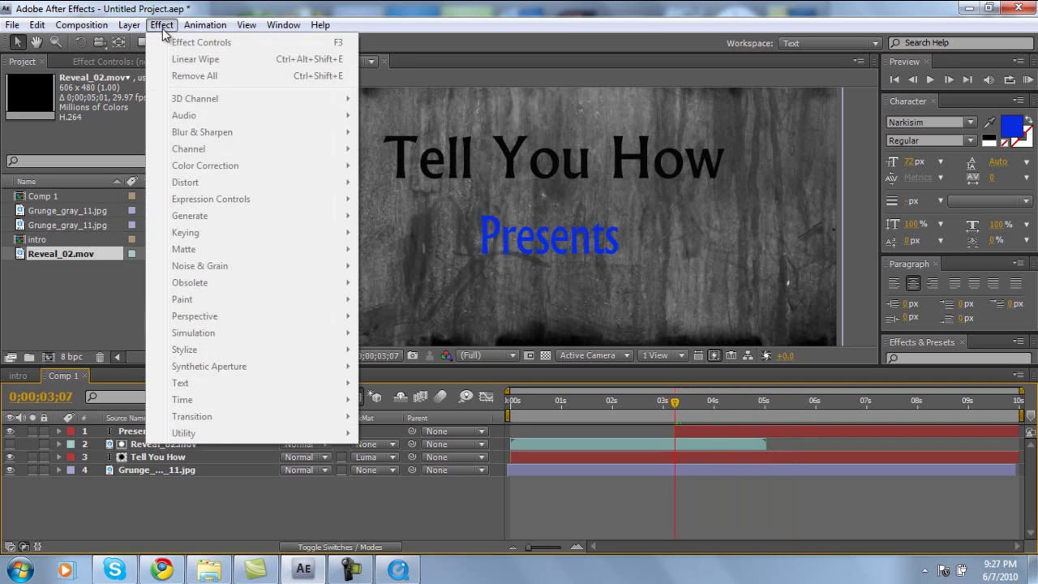
pyautogui.click(399, 440)
pyautogui.click(180, 430)
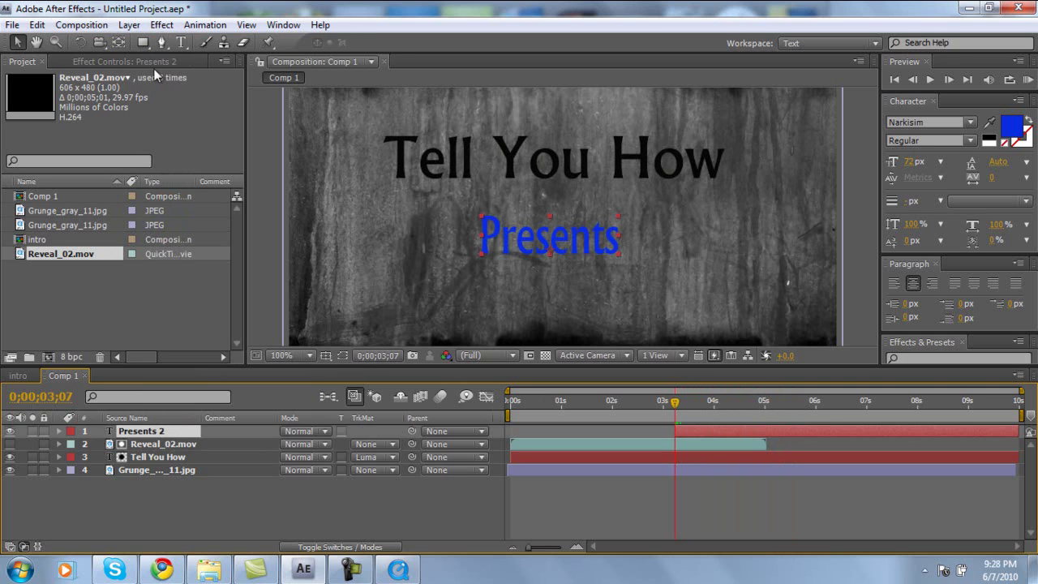
pyautogui.click(161, 25)
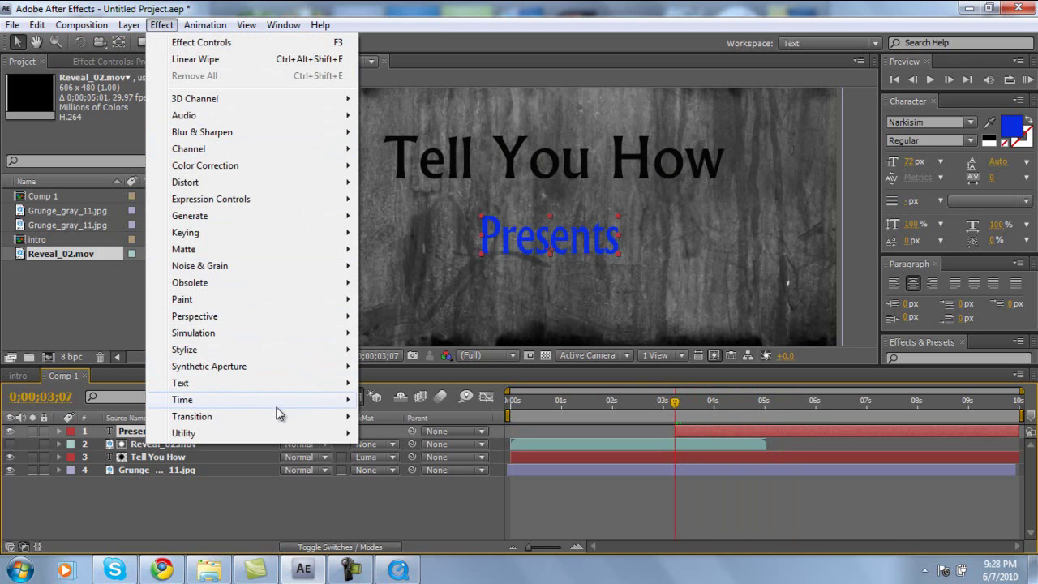
pyautogui.moveTo(278, 416)
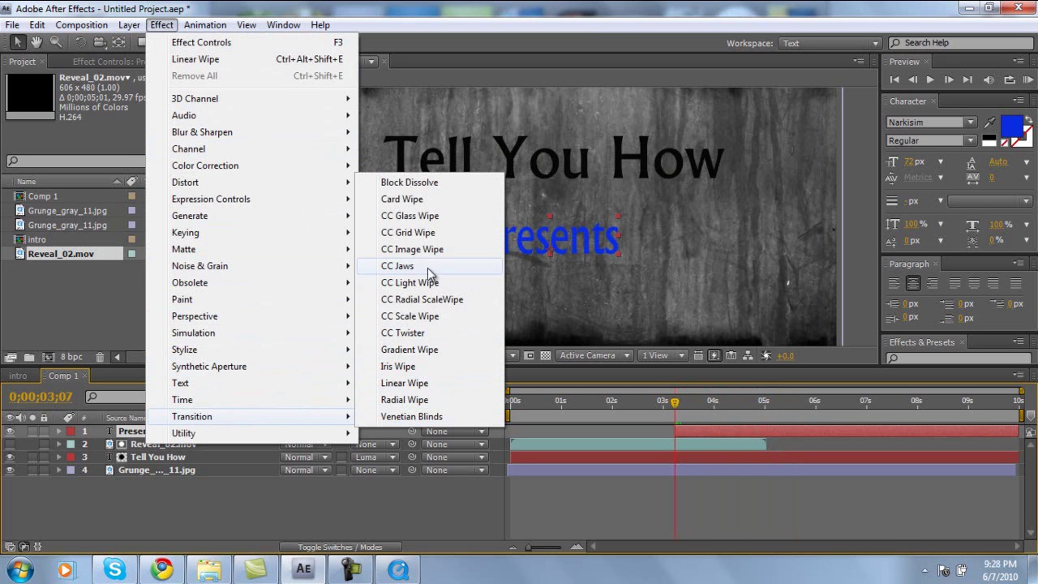
pyautogui.click(405, 382)
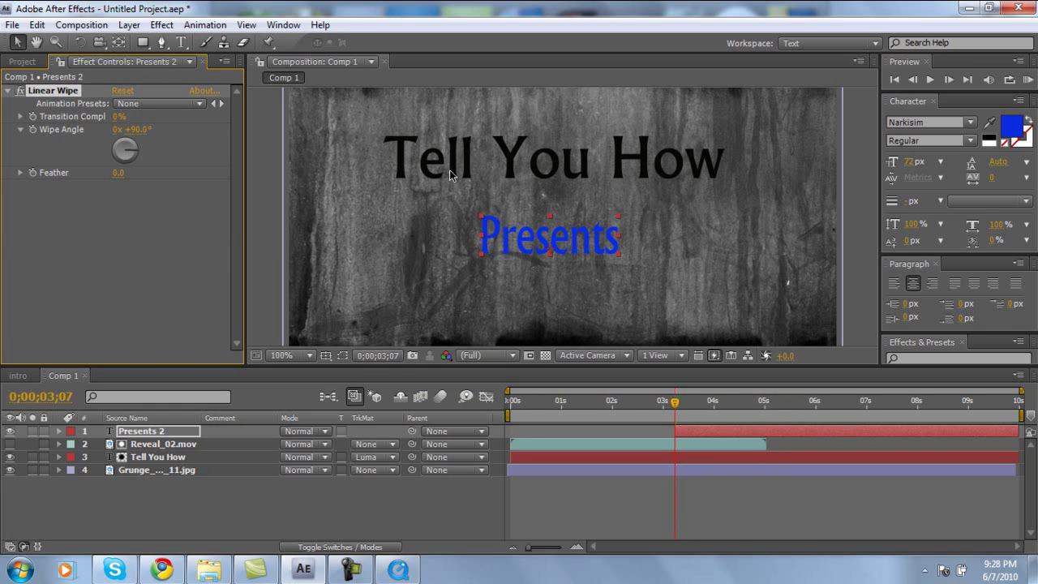
# Tilt Presents upward with the Rotation tool and set Wipe Angle to 258°
pyautogui.click(81, 42)
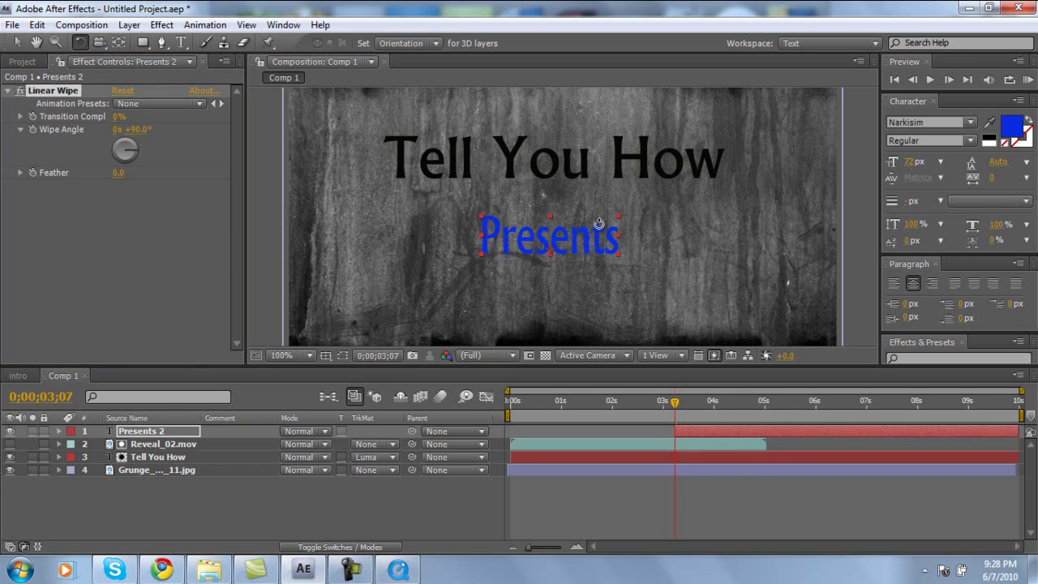
pyautogui.moveTo(603, 224); pyautogui.dragTo(602, 224)
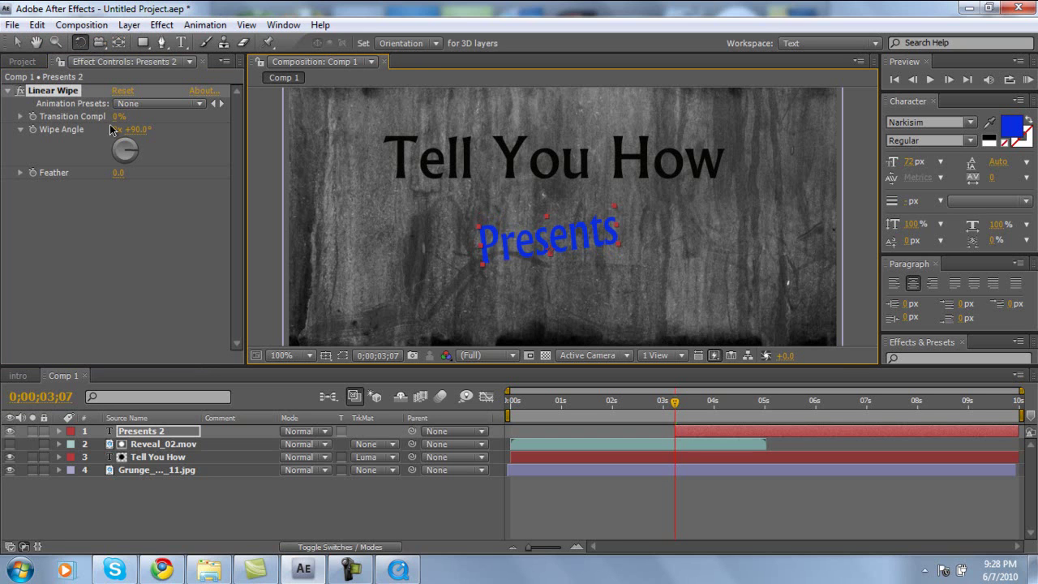
pyautogui.moveTo(135, 154); pyautogui.dragTo(103, 165)
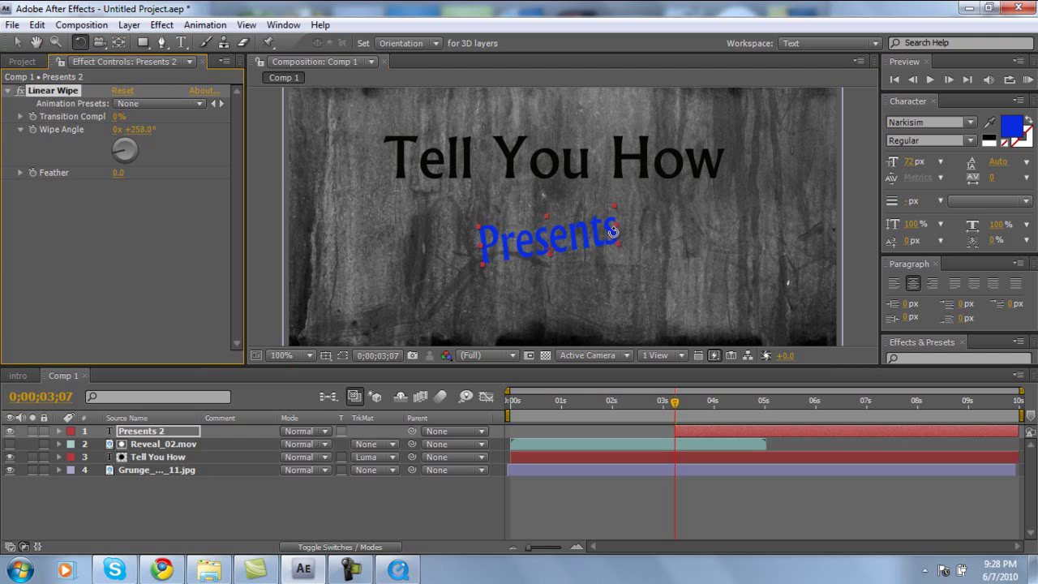
# Stretch the Presents 2 text larger along its path across the lower frame
pyautogui.press('v')
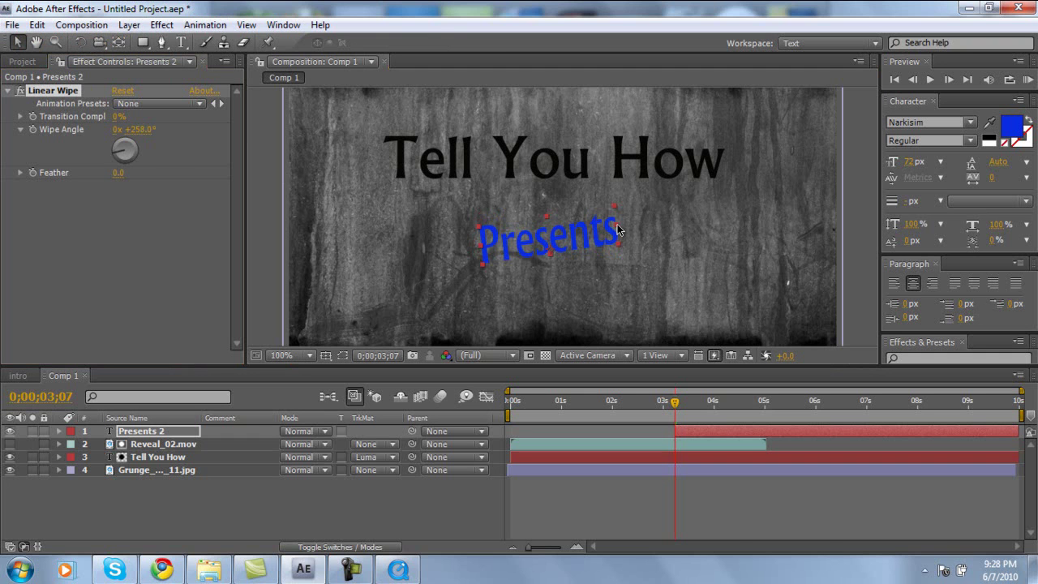
pyautogui.click(626, 232)
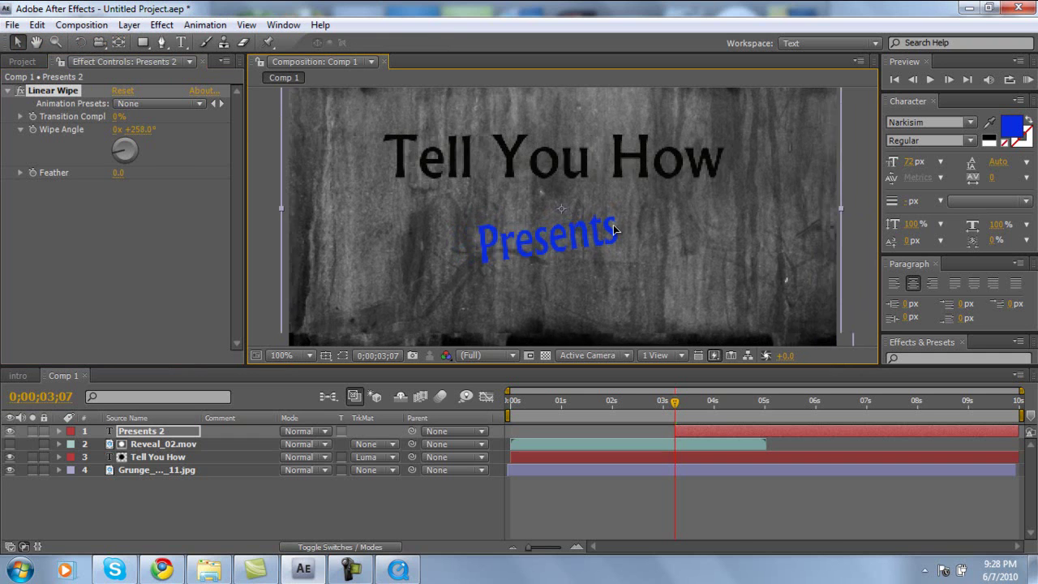
pyautogui.click(325, 200)
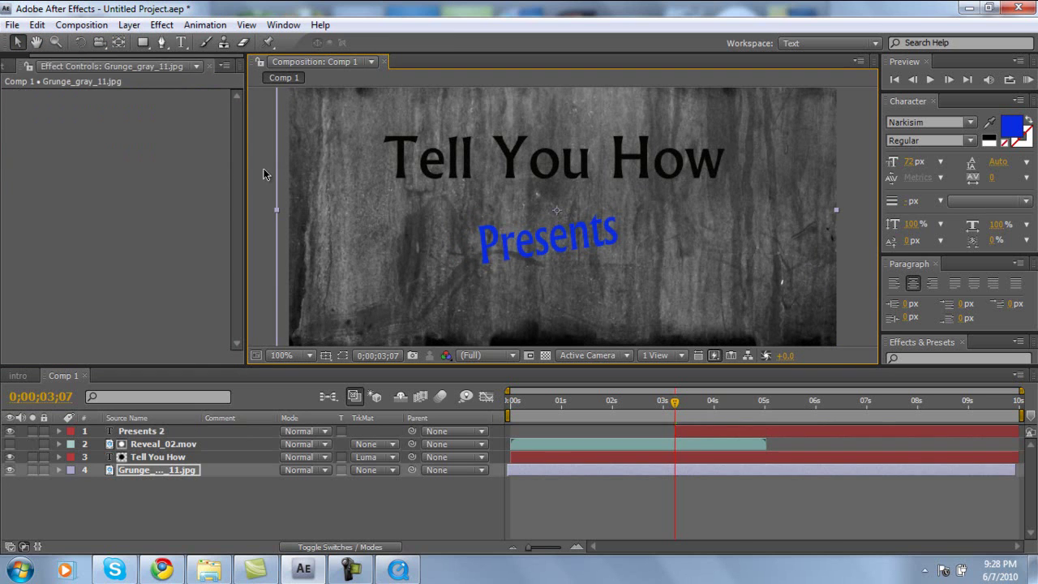
pyautogui.click(24, 67)
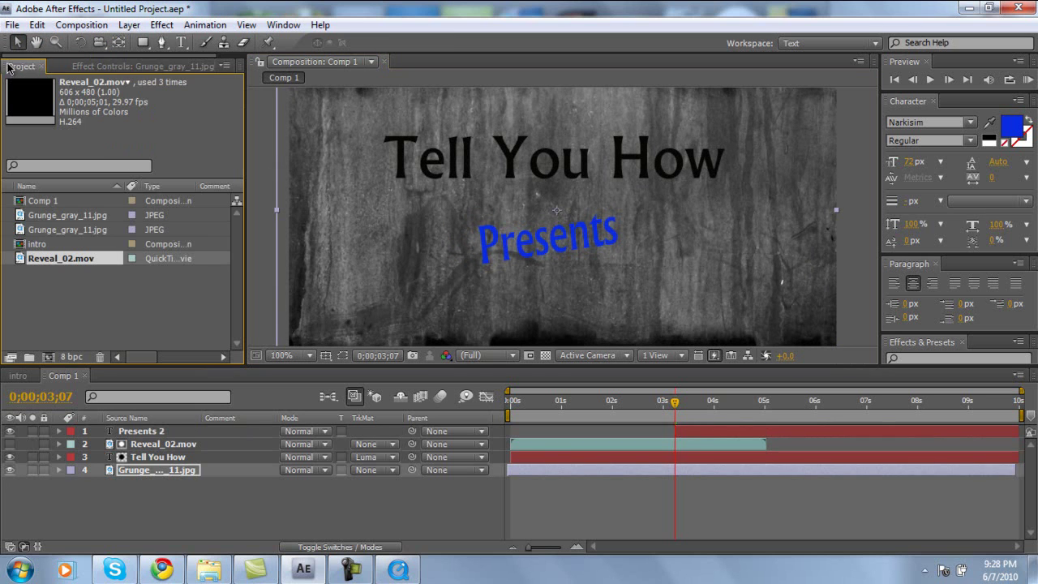
pyautogui.click(146, 431)
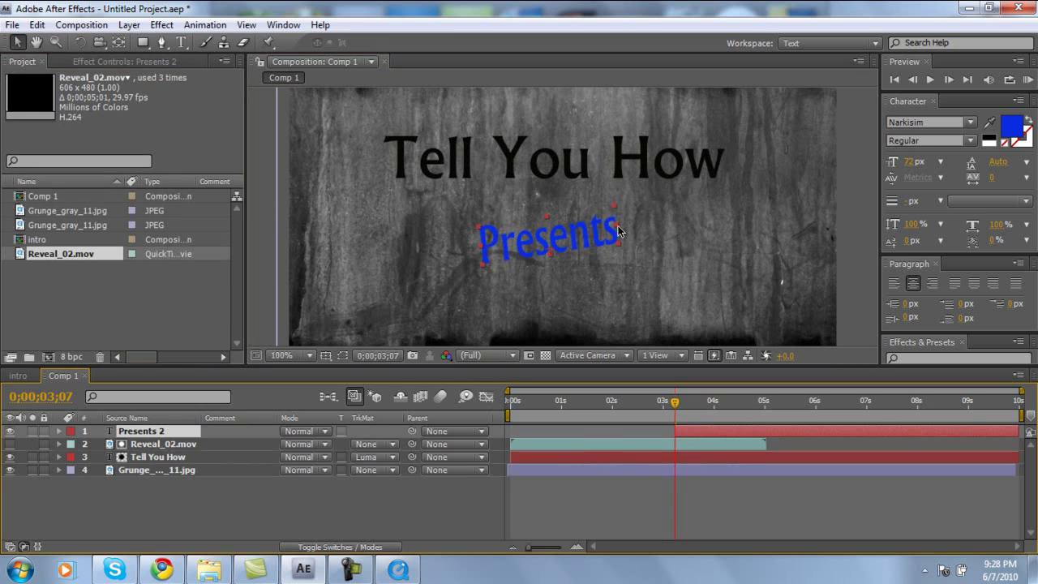
pyautogui.moveTo(618, 226); pyautogui.dragTo(626, 261)
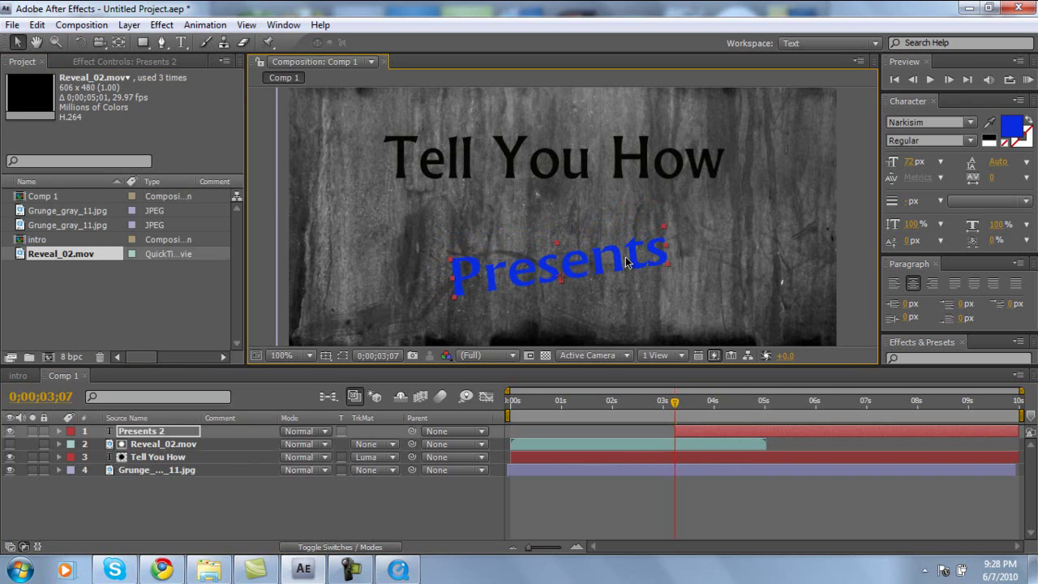
# Reselect Presents 2 and bring its Linear Wipe settings back into view
pyautogui.click(499, 177)
pyautogui.click(513, 268)
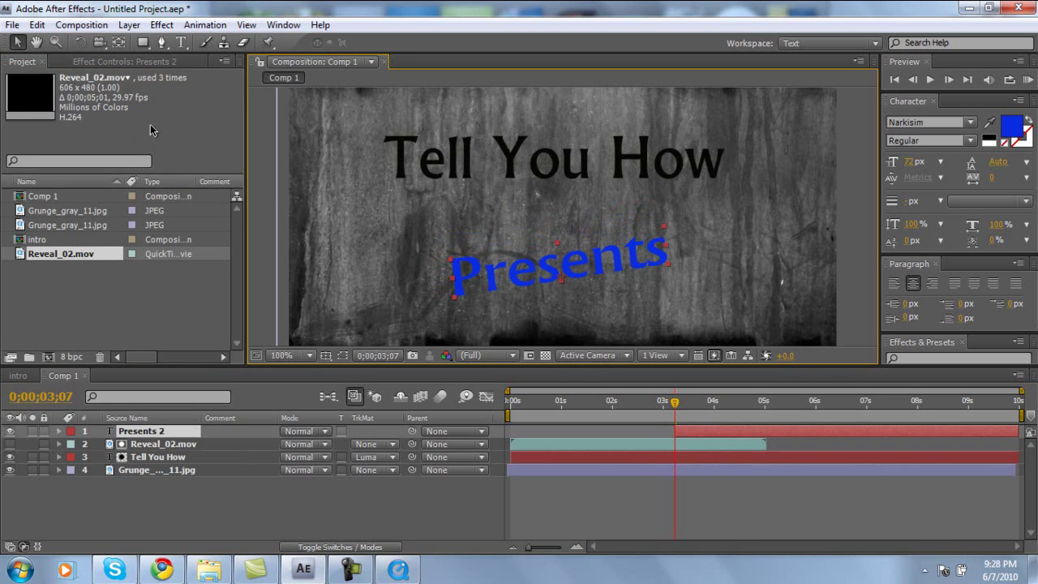
pyautogui.click(78, 45)
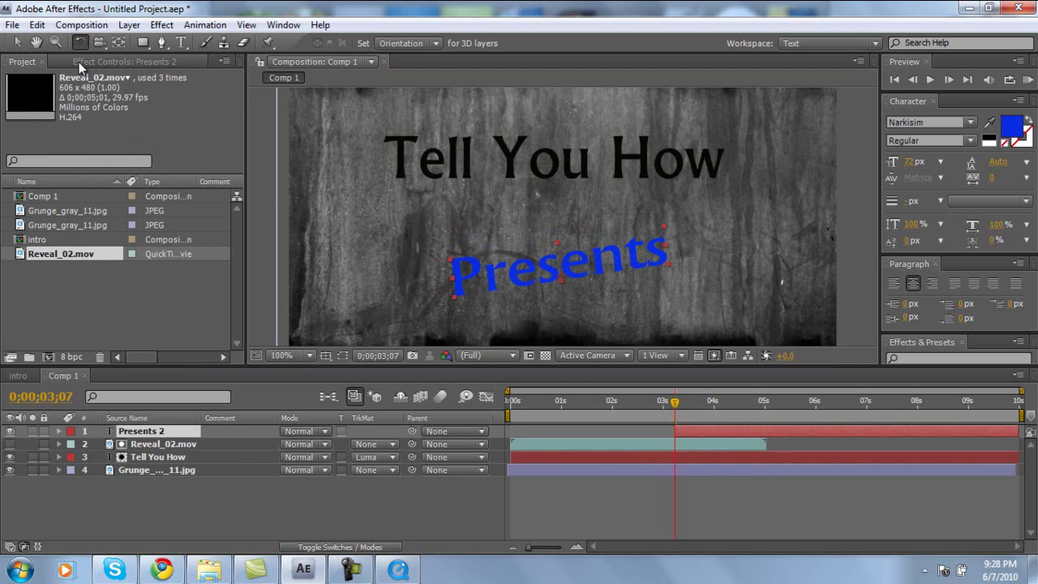
pyautogui.click(81, 62)
# Set Transition Completion to 100% and keyframe it at 0;00;03;07
pyautogui.press('v')
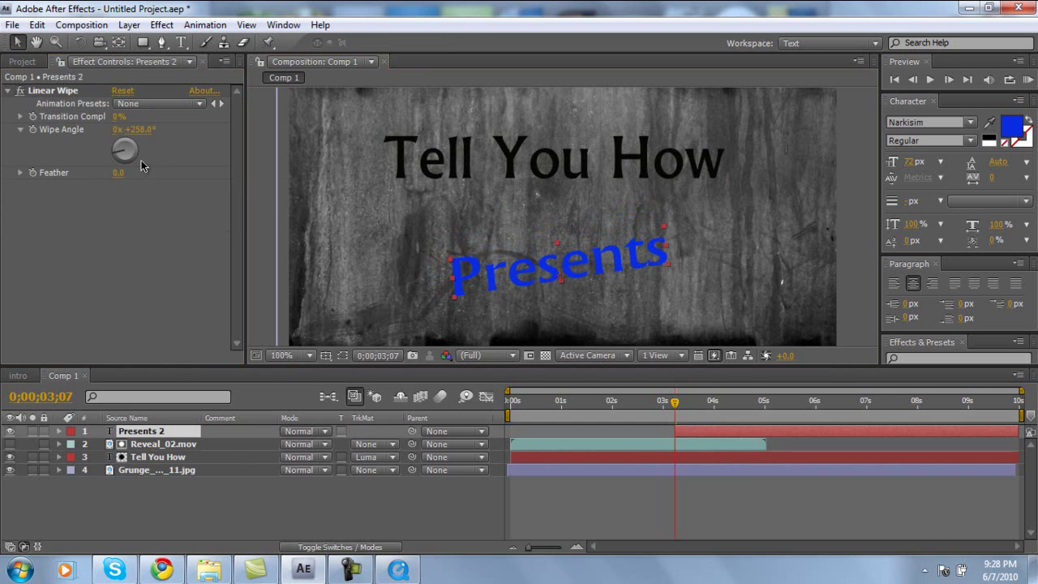
pyautogui.click(21, 116)
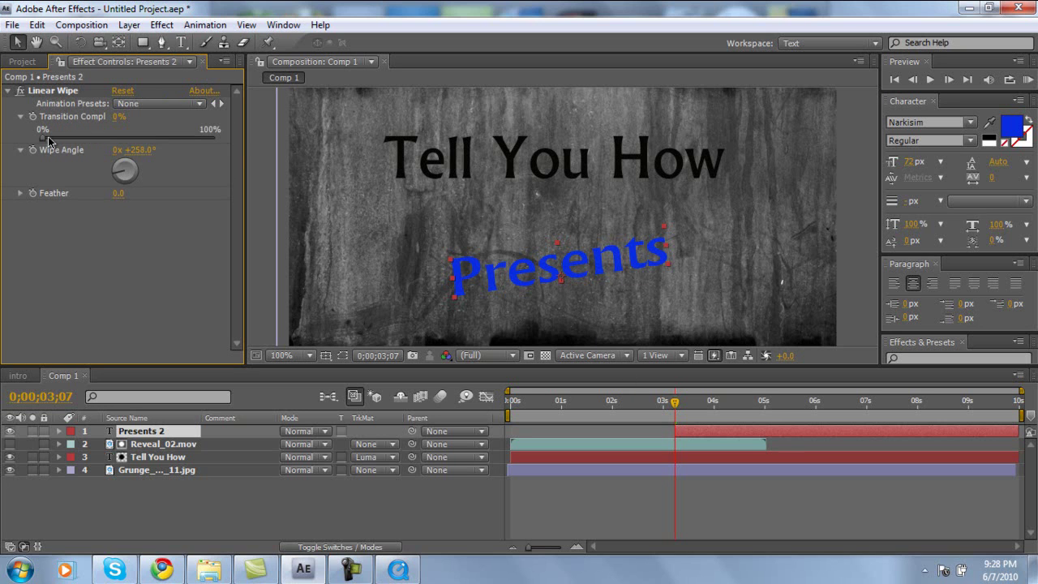
pyautogui.moveTo(43, 138); pyautogui.dragTo(215, 137)
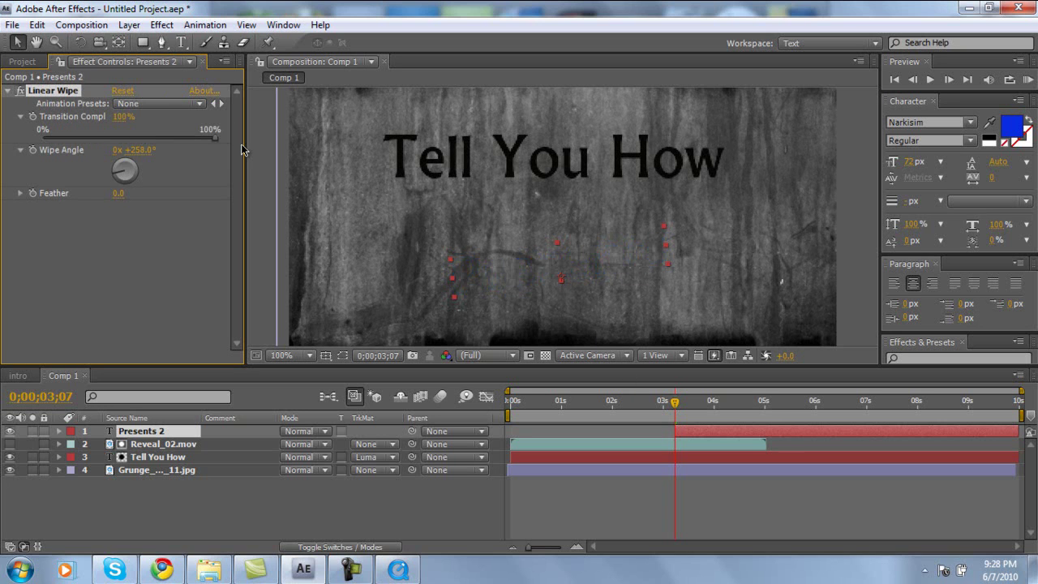
pyautogui.click(33, 117)
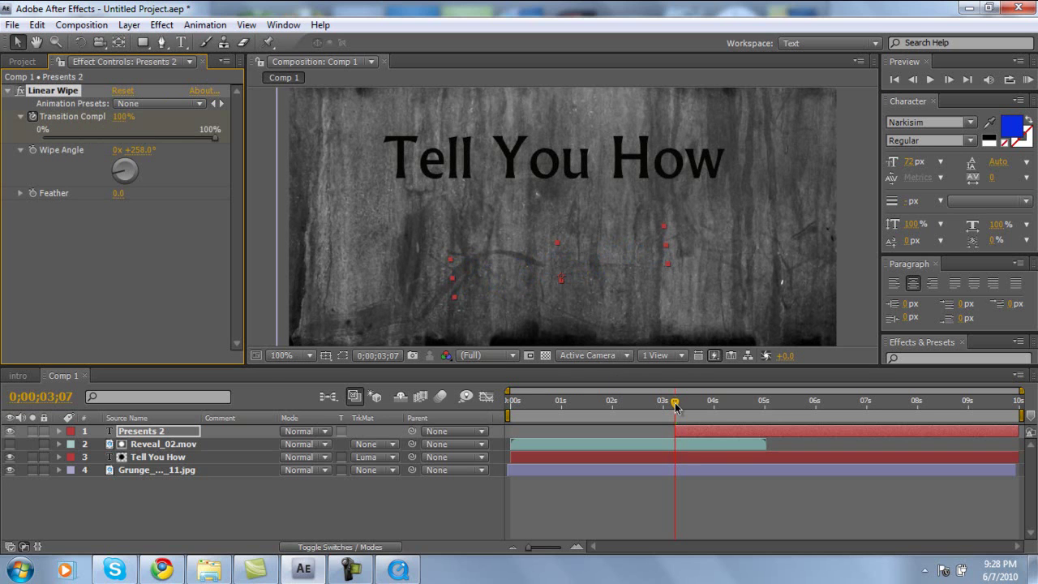
# Set Transition Completion to 0% around 4.5 seconds, then scrub to preview the wipe
pyautogui.moveTo(676, 405); pyautogui.dragTo(747, 400)
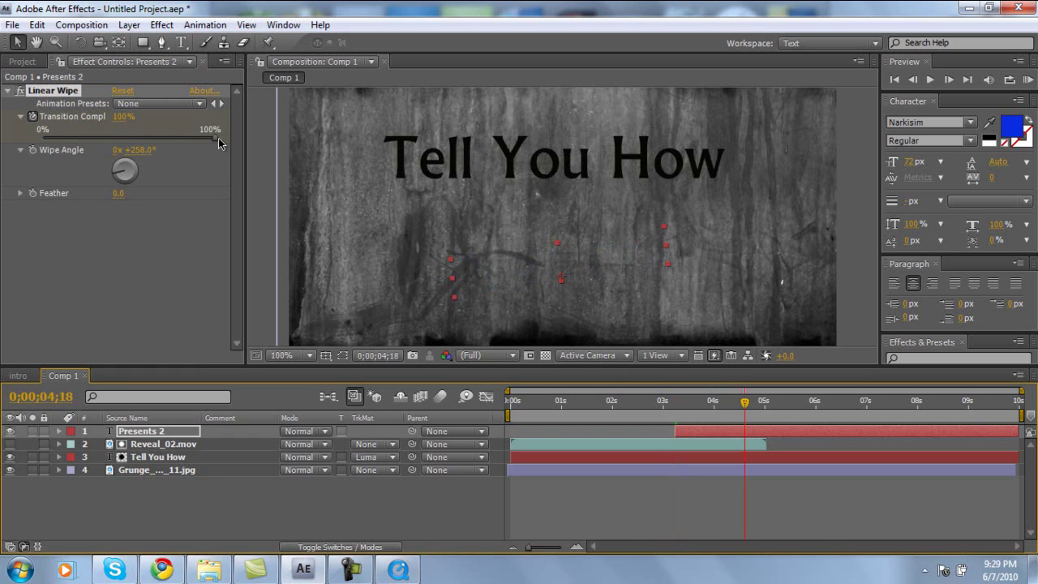
pyautogui.click(43, 163)
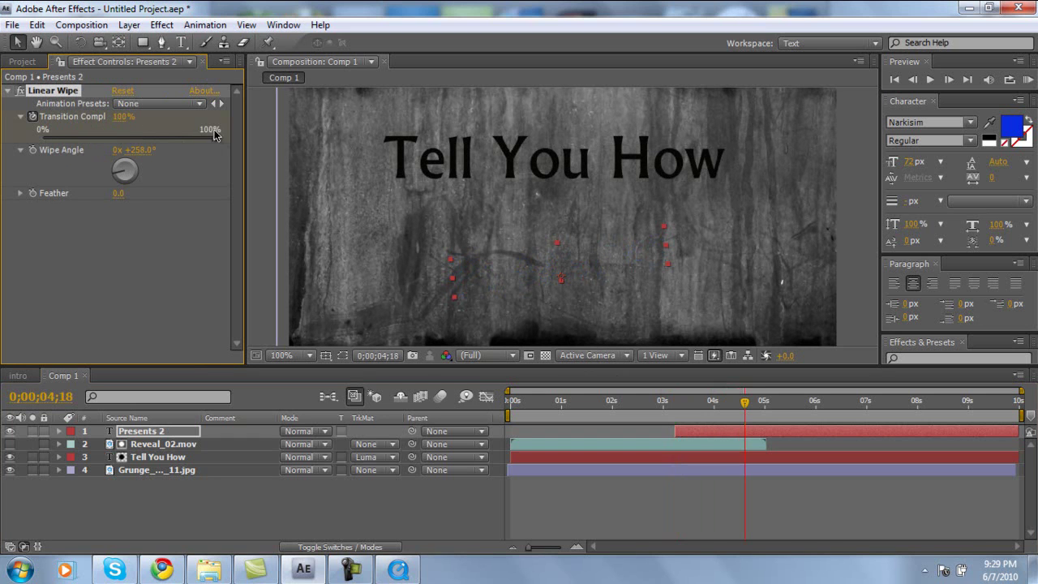
pyautogui.moveTo(214, 136); pyautogui.dragTo(41, 142)
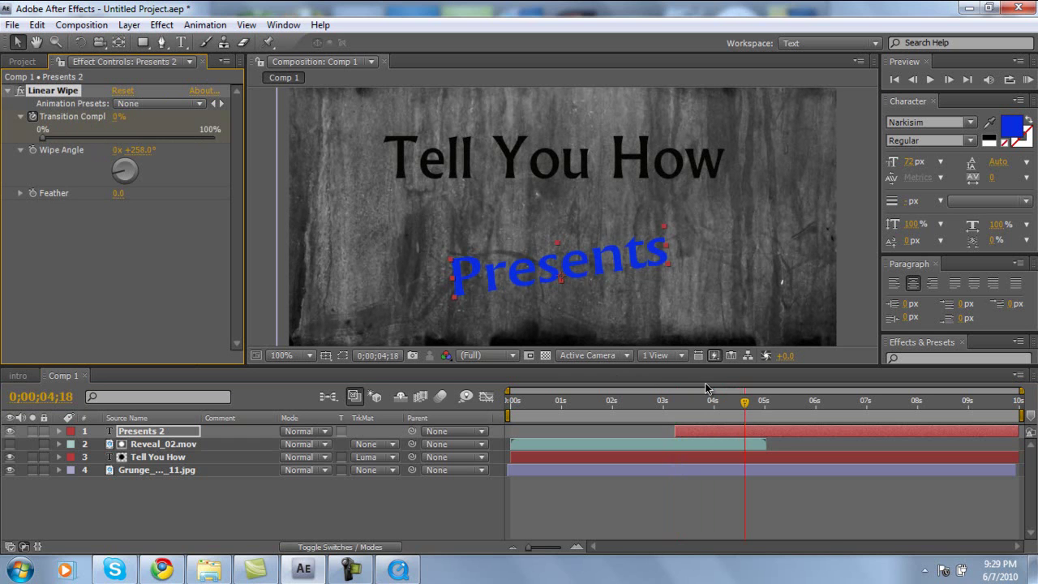
pyautogui.moveTo(745, 410); pyautogui.dragTo(492, 459)
pyautogui.scroll(-2, 661, 165)
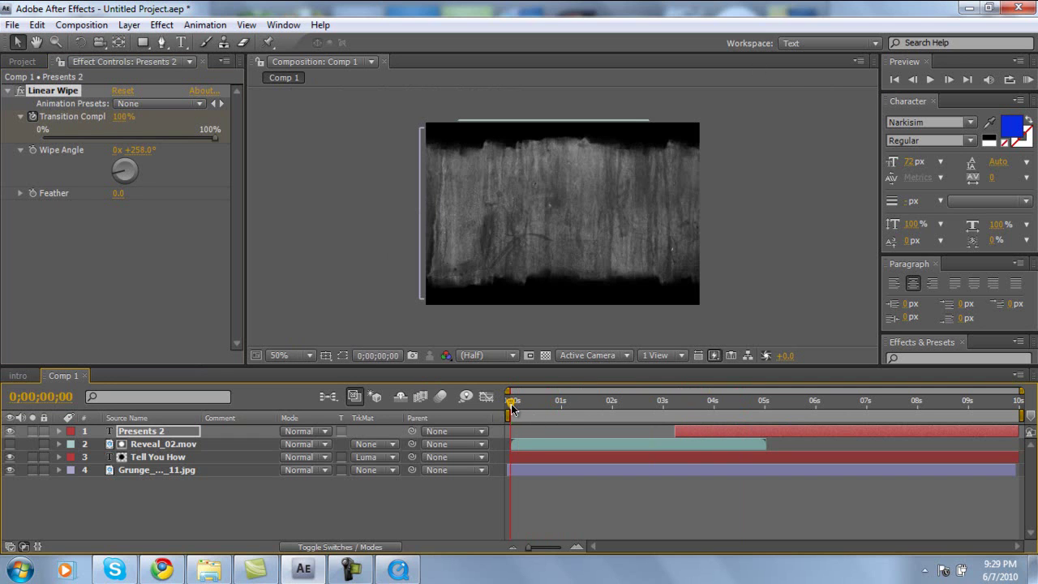
pyautogui.moveTo(510, 408); pyautogui.dragTo(763, 403)
# Add Reveal_02.mov from the project items as Comp 1's new top layer, starting near 0;00;04;28
pyautogui.press('/')
pyautogui.press(',')
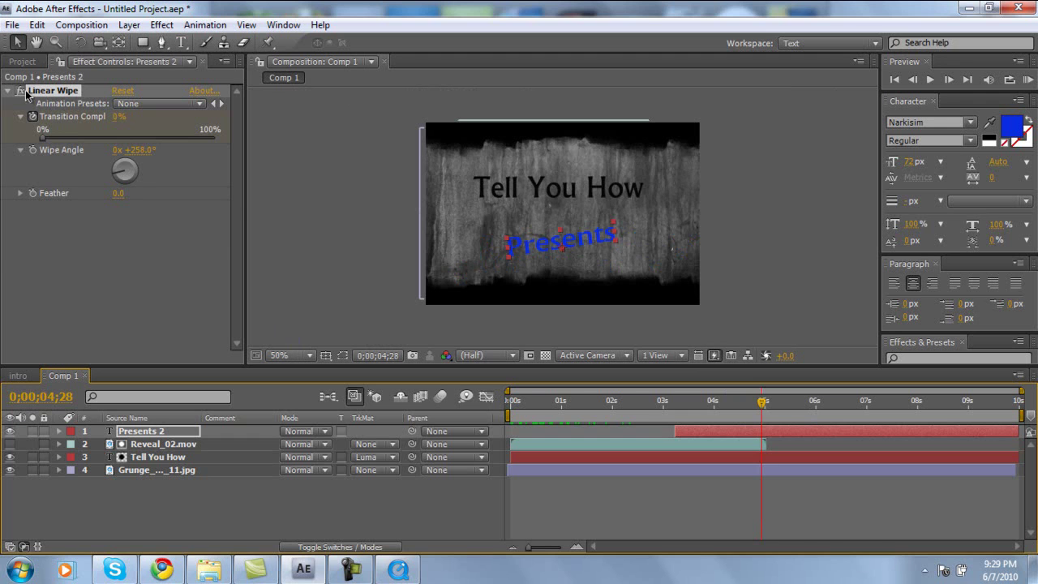
pyautogui.click(22, 61)
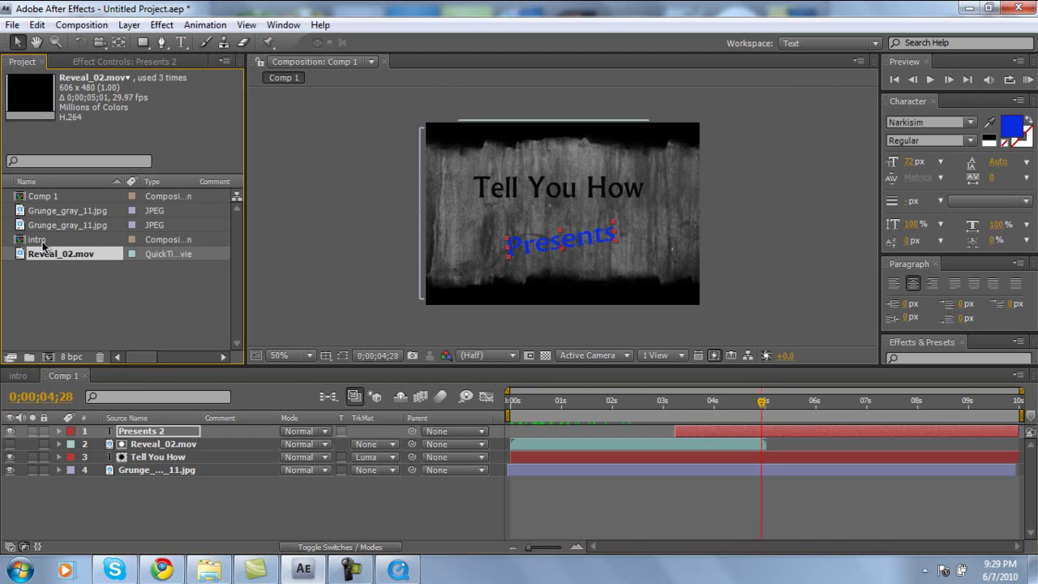
pyautogui.click(45, 213)
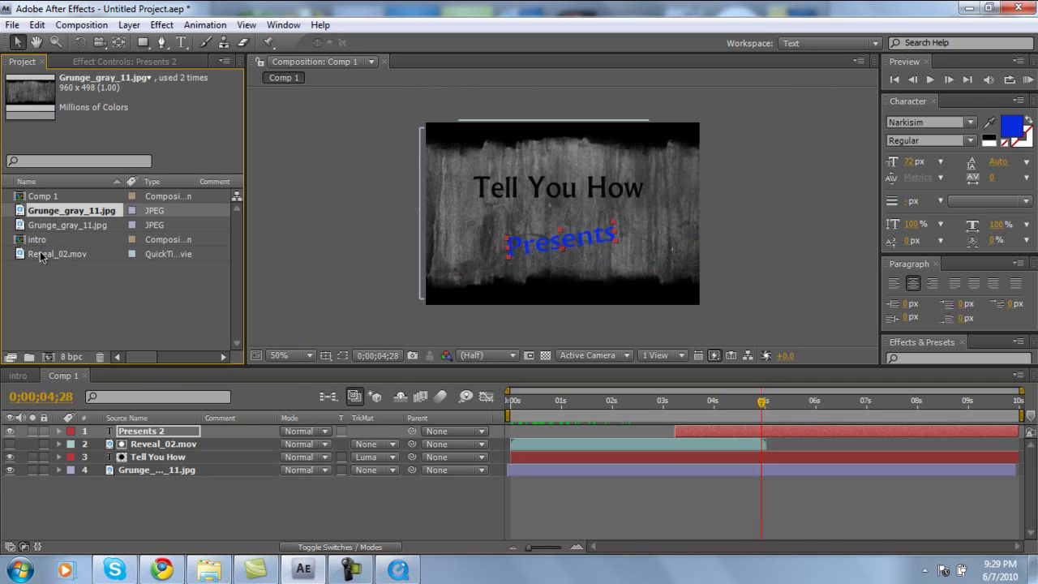
pyautogui.click(40, 256)
pyautogui.moveTo(40, 257); pyautogui.dragTo(786, 415)
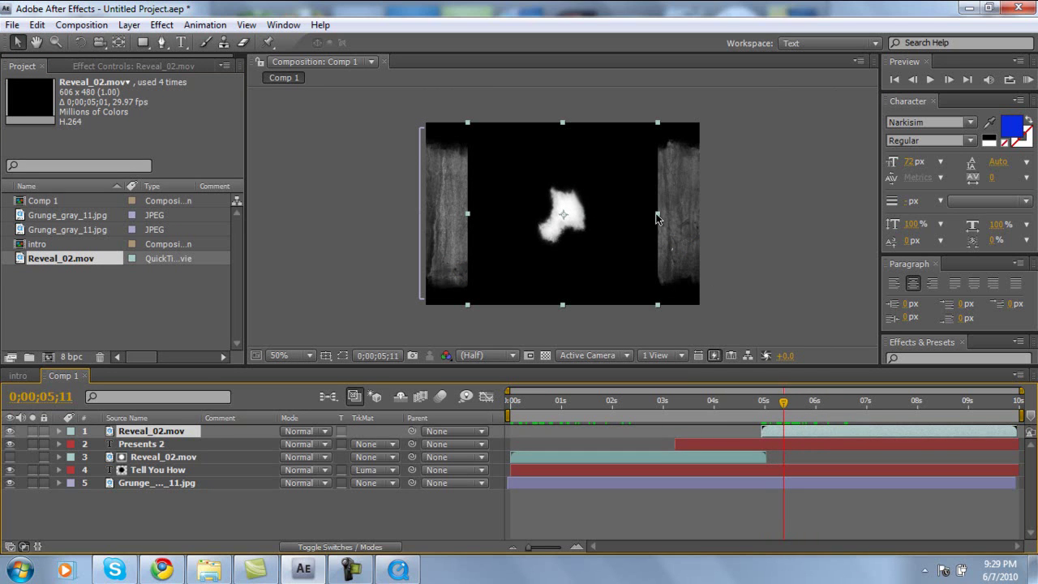
# Widen the top Reveal_02.mov layer across the frame and set its blending mode to Screen
pyautogui.moveTo(657, 218); pyautogui.dragTo(721, 213)
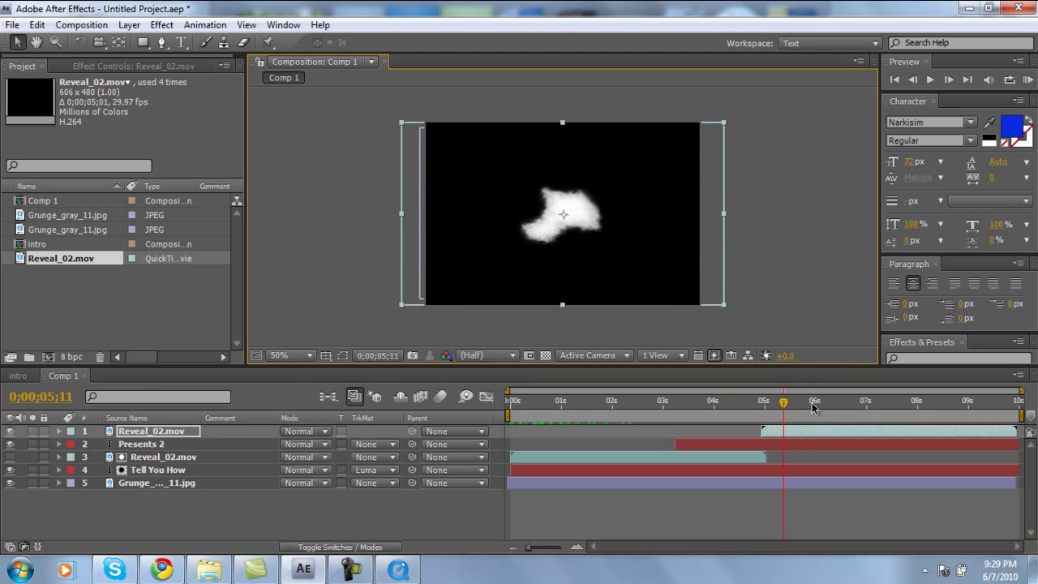
pyautogui.moveTo(786, 405); pyautogui.dragTo(773, 403)
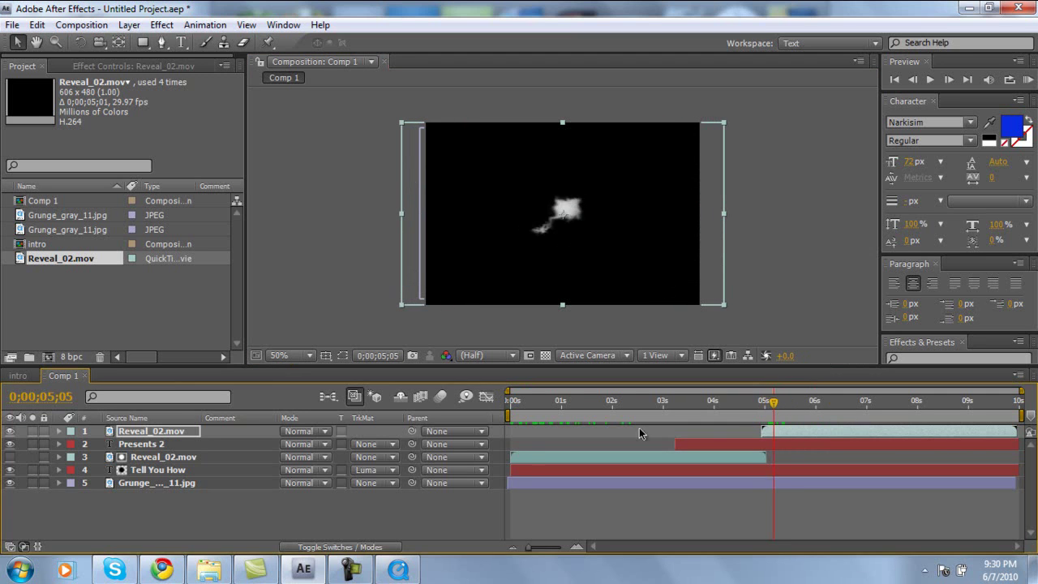
pyautogui.click(320, 434)
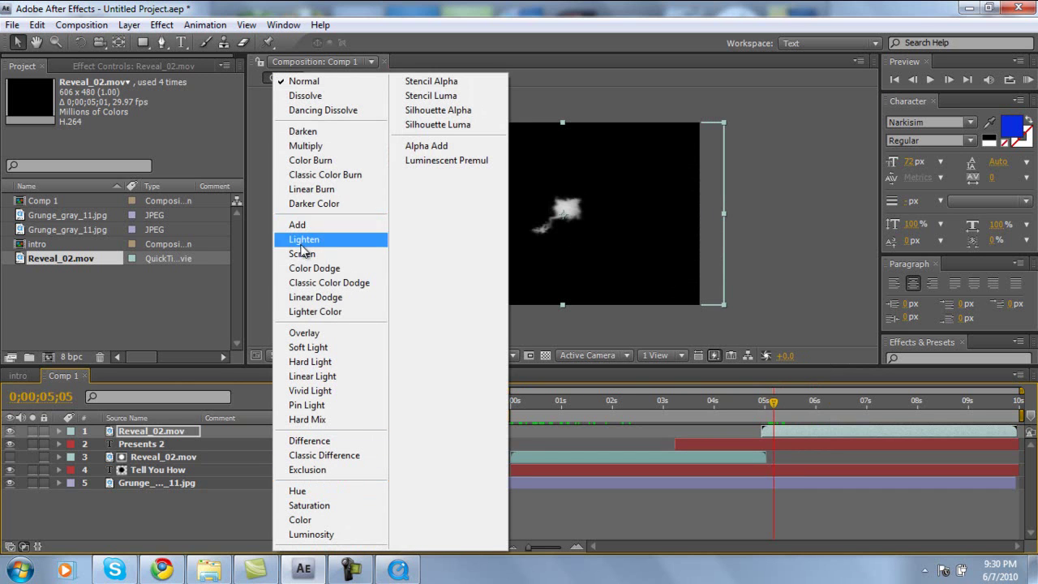
pyautogui.click(312, 254)
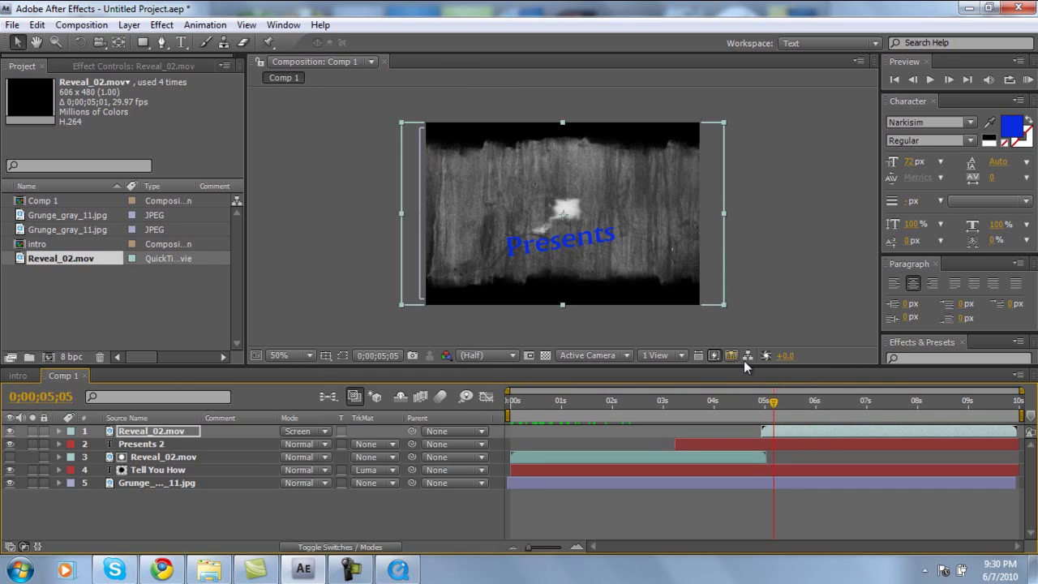
pyautogui.moveTo(777, 405); pyautogui.dragTo(533, 463)
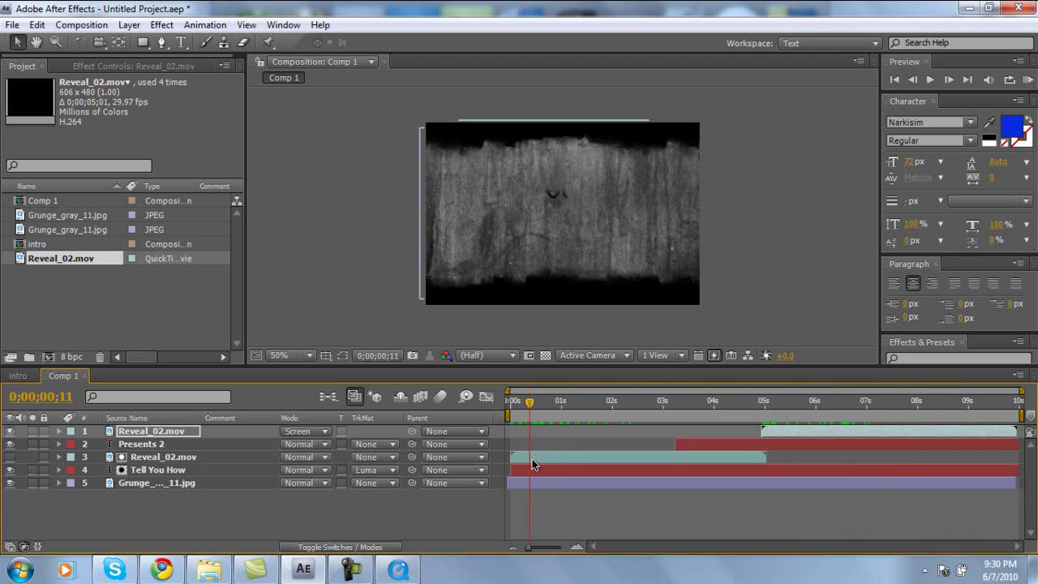
pyautogui.moveTo(532, 459); pyautogui.dragTo(572, 436)
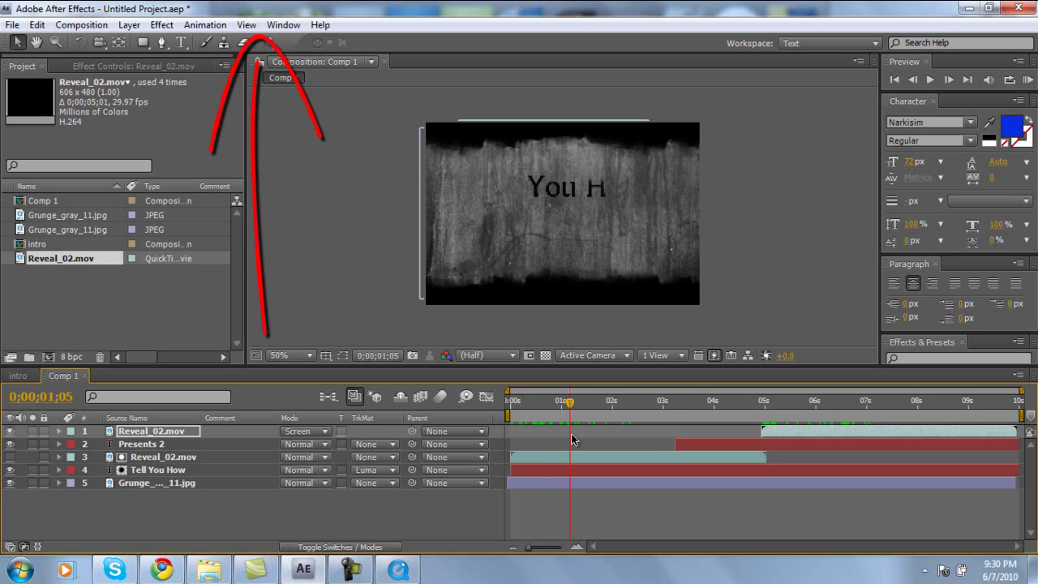
pyautogui.moveTo(571, 434); pyautogui.dragTo(511, 449)
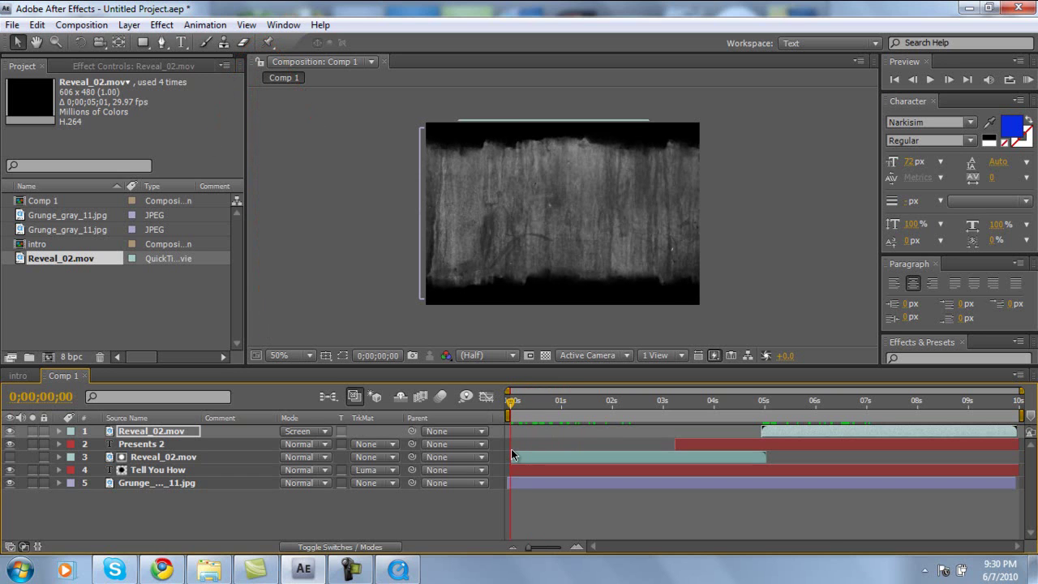